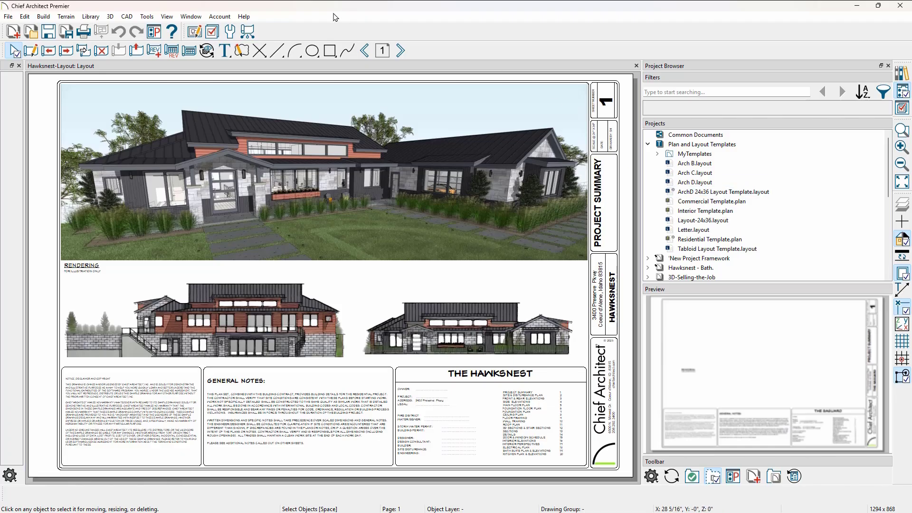
Examine the default plan and layout templates for metric and U.S. units in the new plans preferences.
click(651, 476)
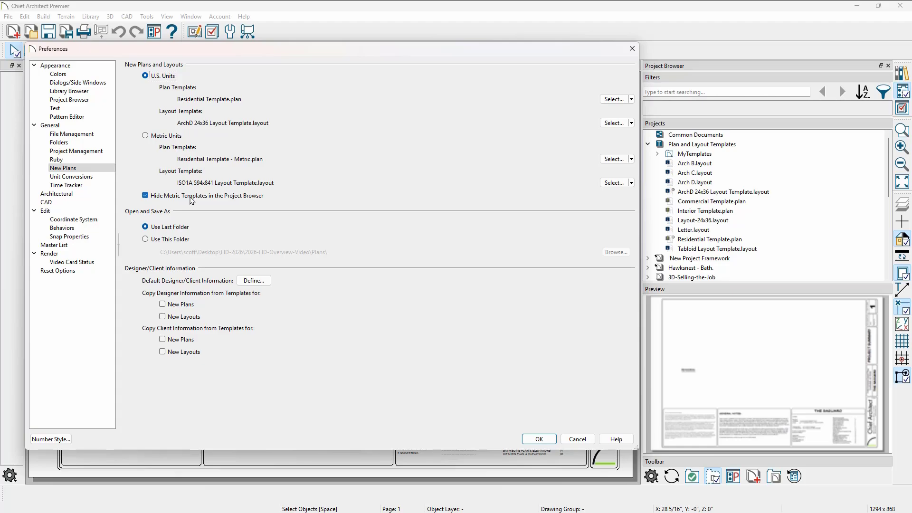
click(156, 136)
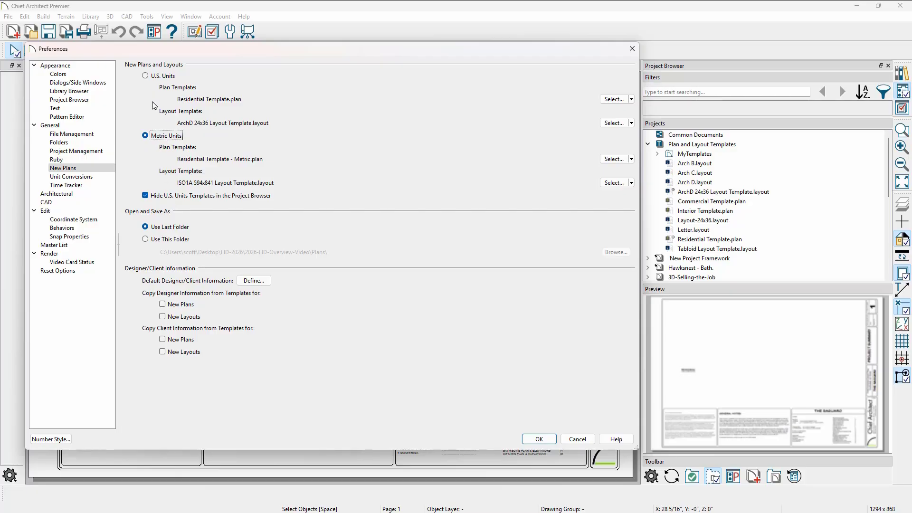
click(144, 76)
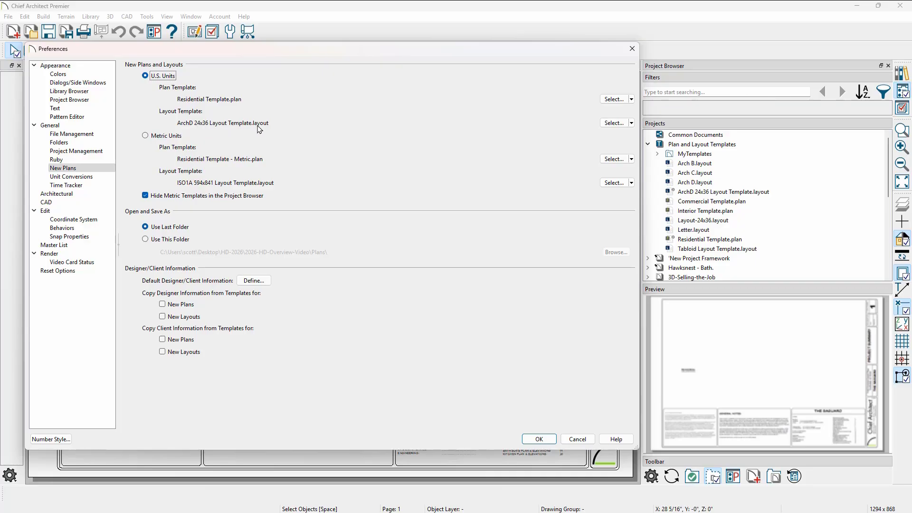
click(537, 439)
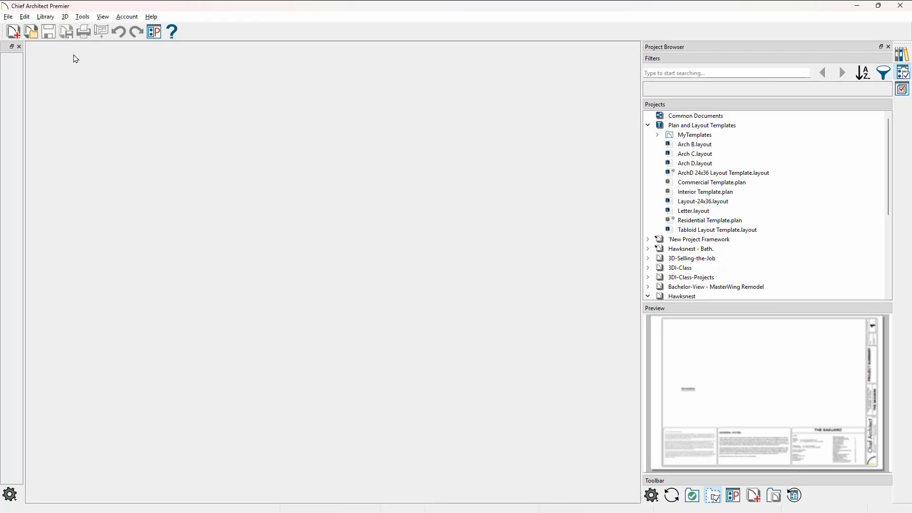
Create a new project named Example Project using Residential Template.plan and ArchD 24x36 Layout Template.layout.
click(9, 17)
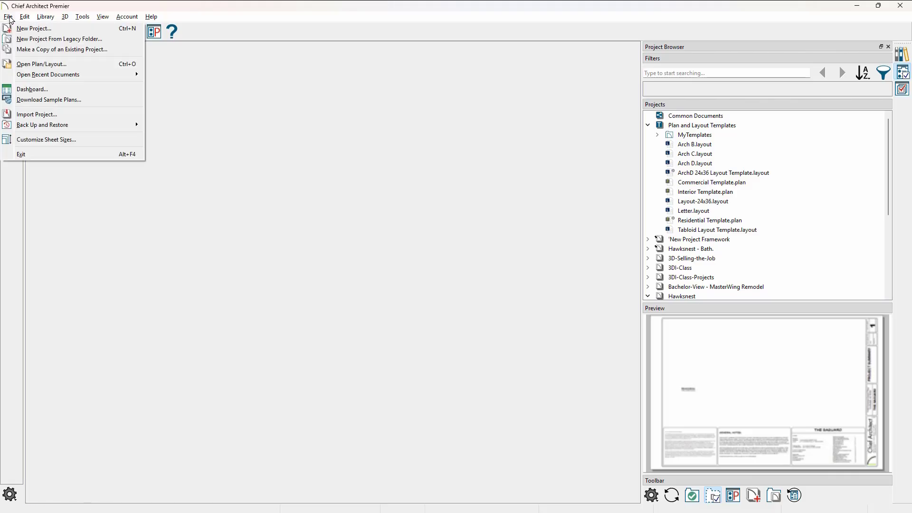
click(47, 32)
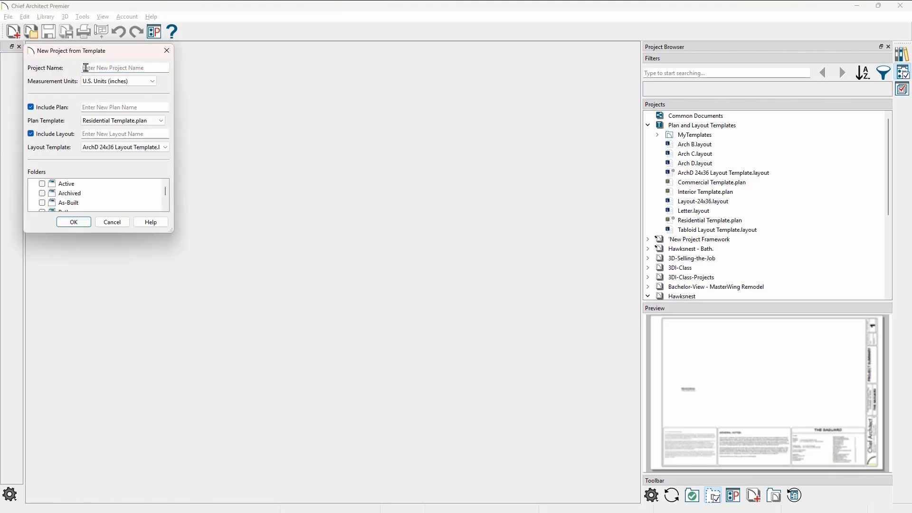
text(Example Project)
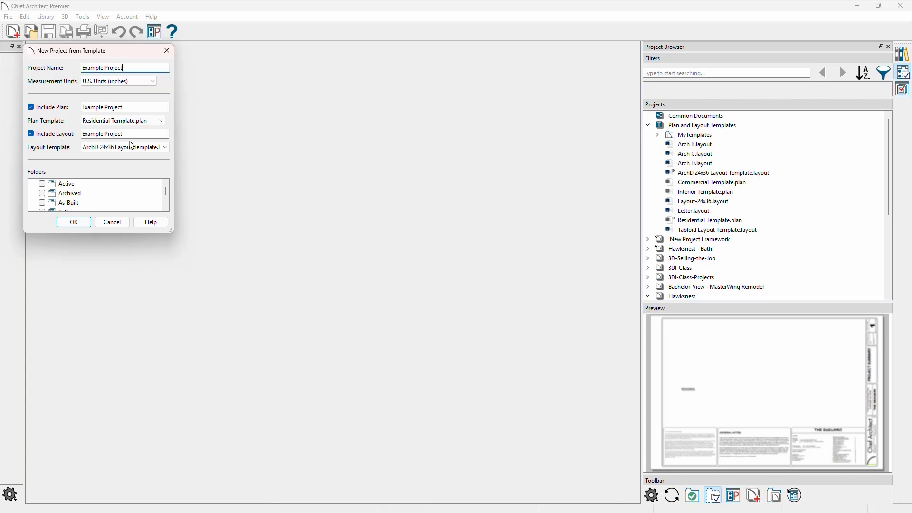
click(165, 147)
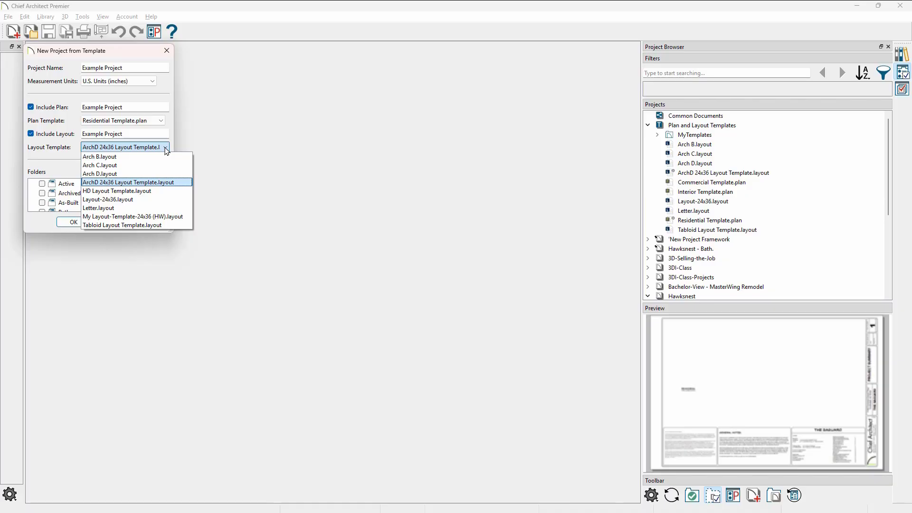
click(172, 182)
key(Return)
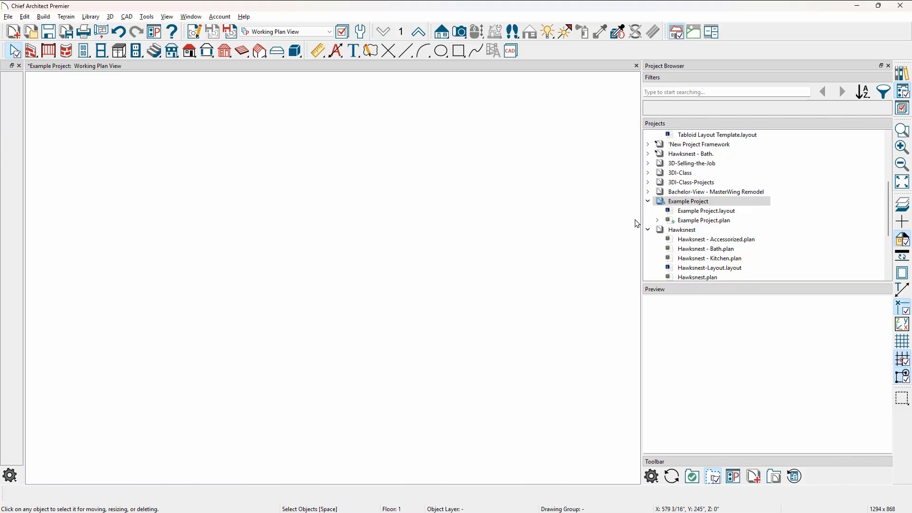
Open Example Project.layout and inspect the title block on page 1.
double_click(735, 212)
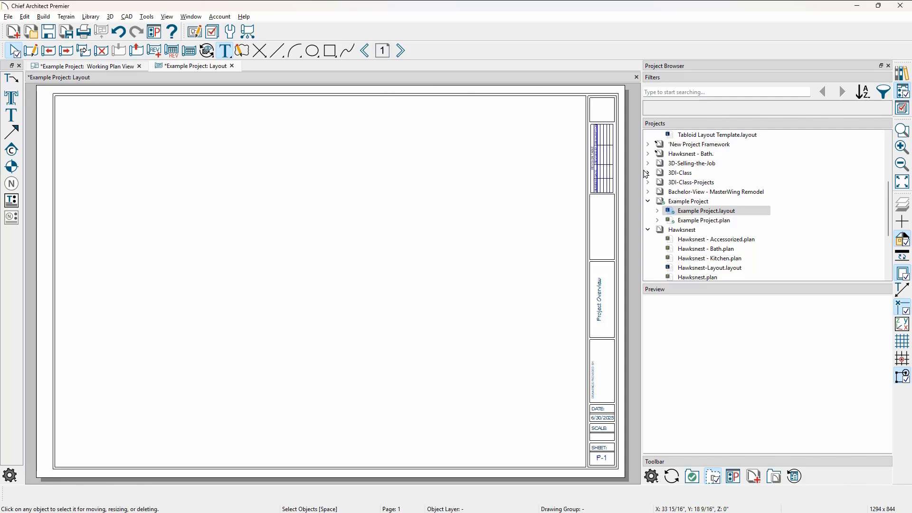
scroll(607, 164, up, 2)
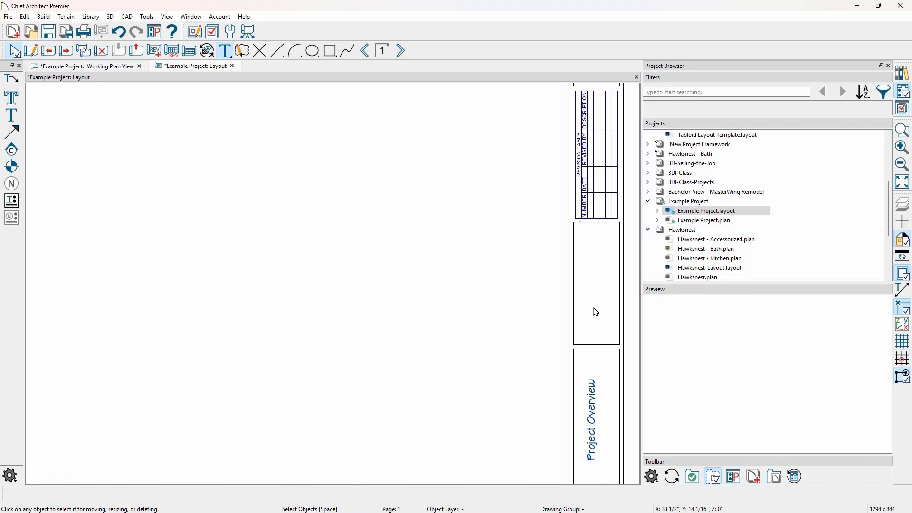
middle_drag(594, 311, 525, 118)
middle_drag(534, 334, 529, 200)
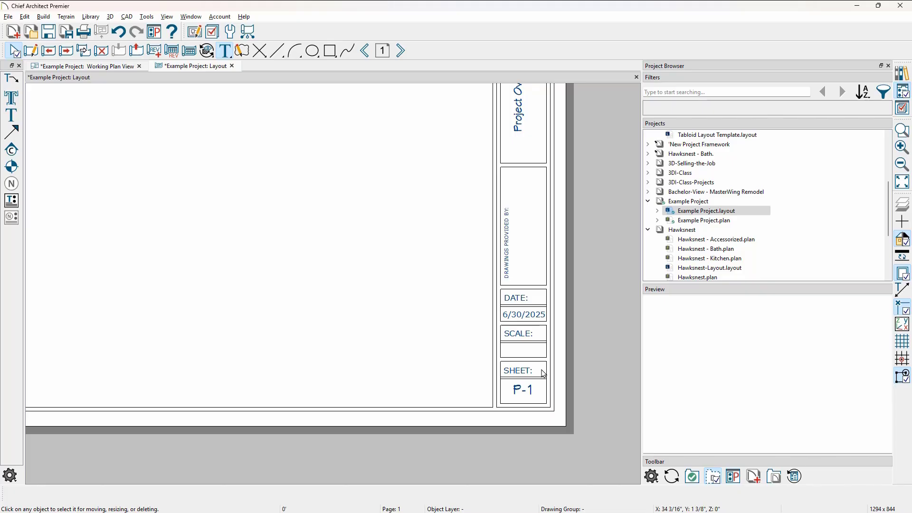
scroll(543, 373, down, 4)
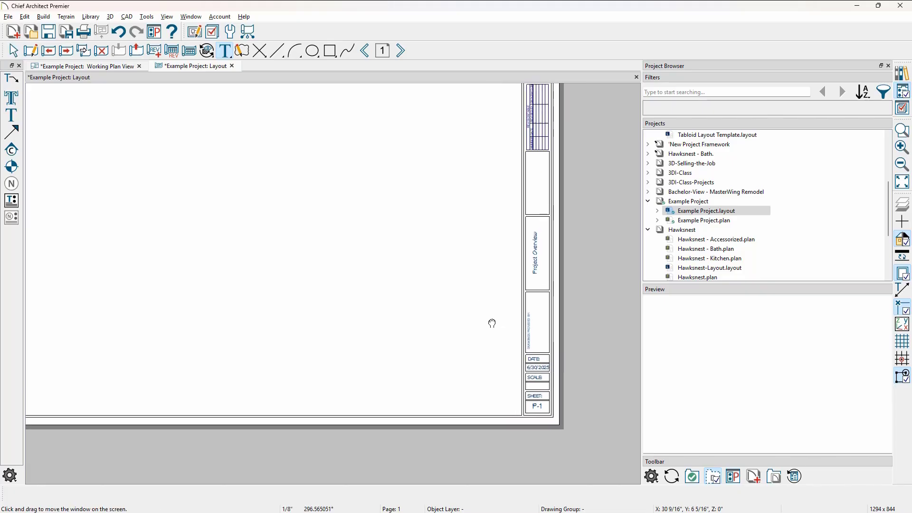
scroll(508, 352, down, 2)
key(space)
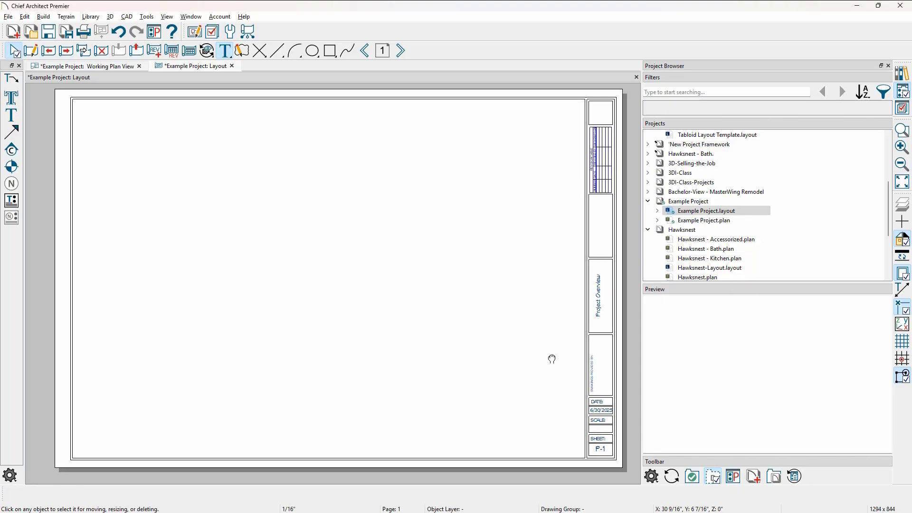
Compare the title block on template page 0 with page 1, focusing on the sheet label.
click(369, 58)
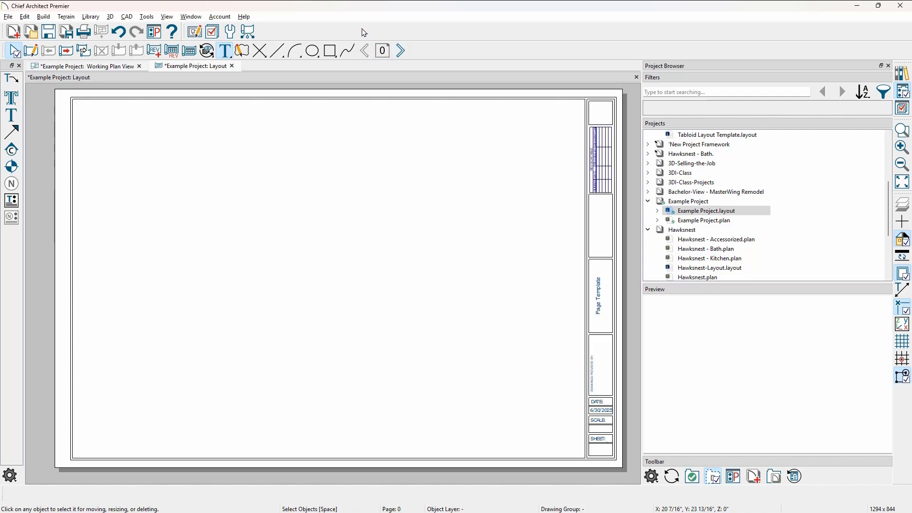
click(401, 51)
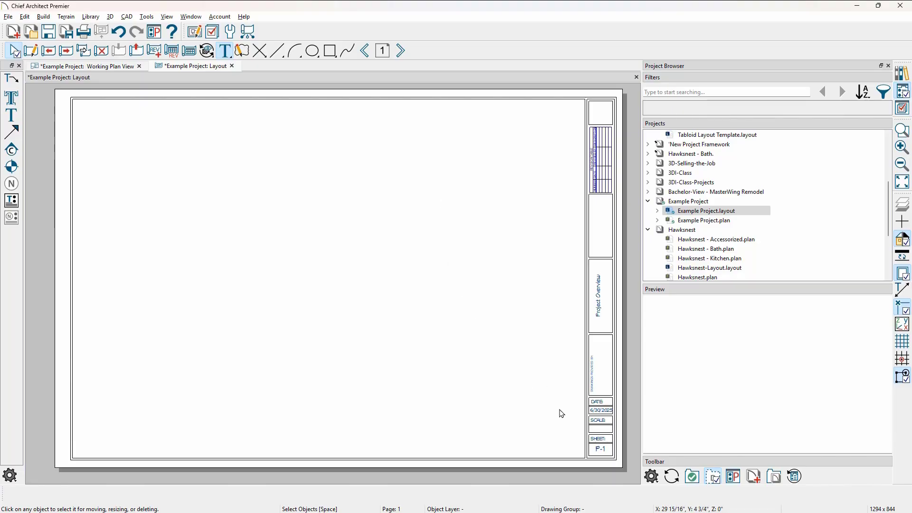
scroll(560, 413, up, 3)
middle_drag(560, 413, 538, 413)
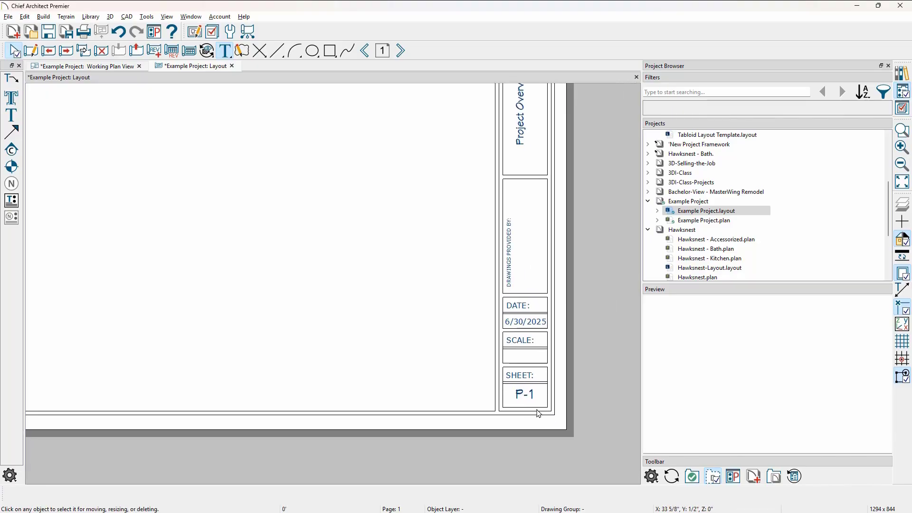
scroll(538, 413, up, 3)
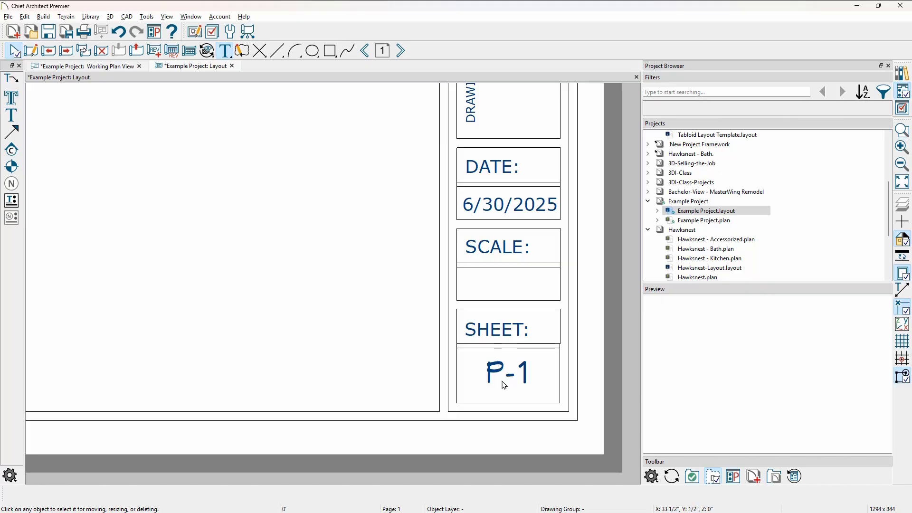
On template page 0, replace the macro in the title block's sheet text with the Layout Page Number macro %page%.
click(364, 49)
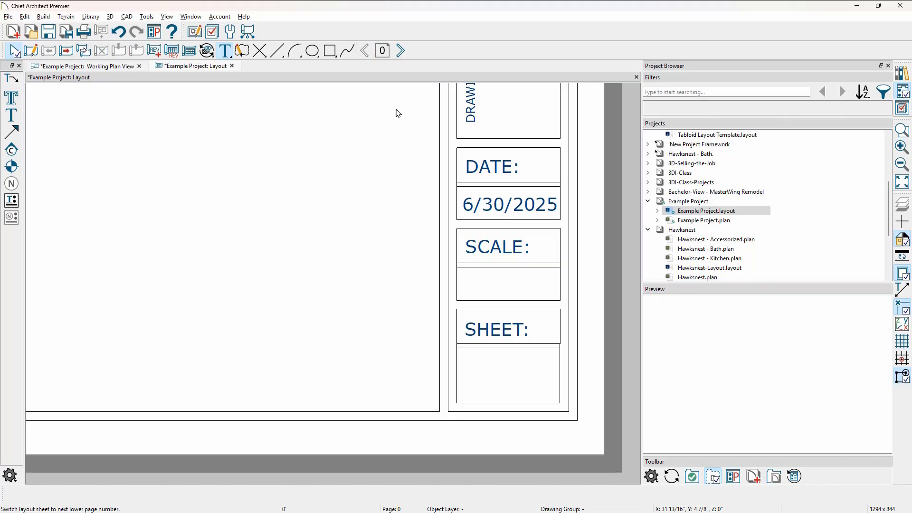
click(508, 377)
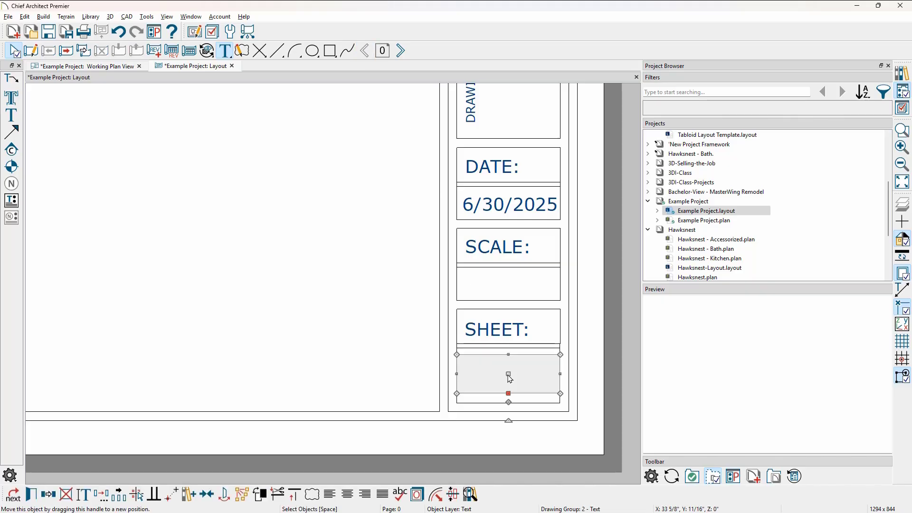
double_click(504, 382)
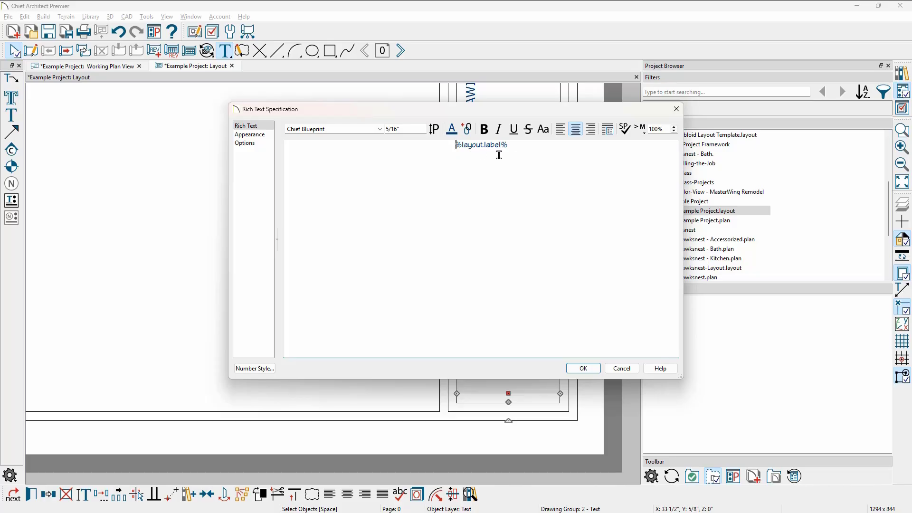
click(643, 129)
mouse_move(658, 142)
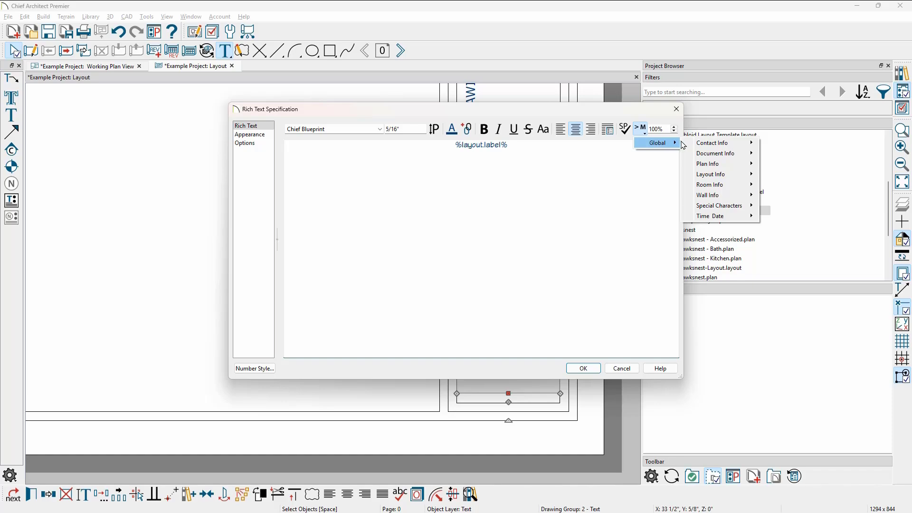
mouse_move(721, 174)
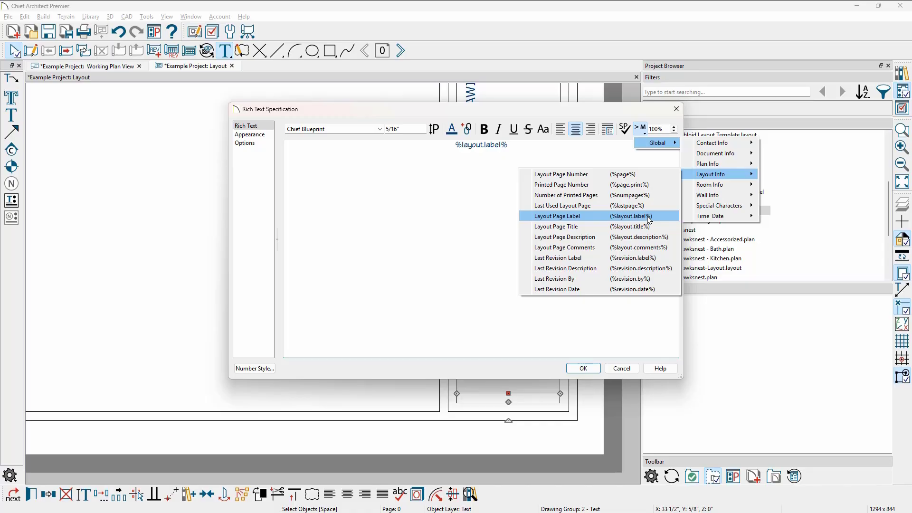
click(638, 179)
key(shift+End)
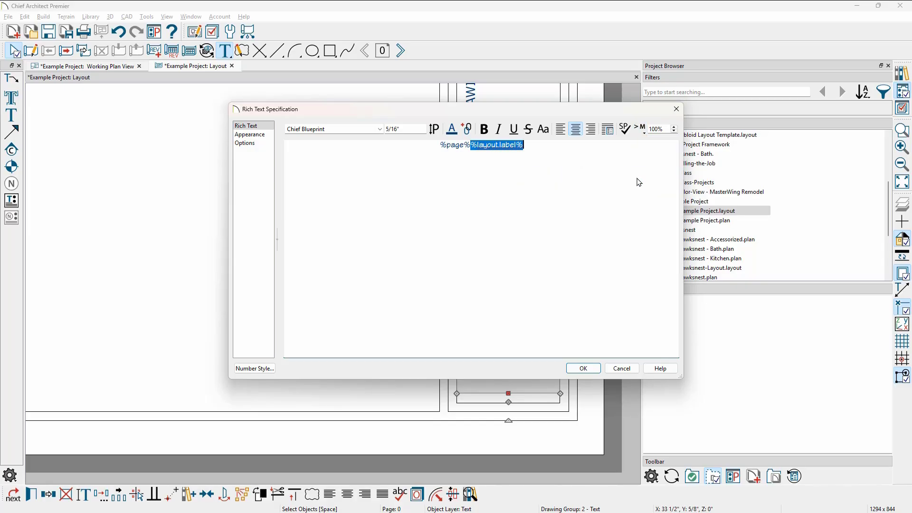
key(Delete)
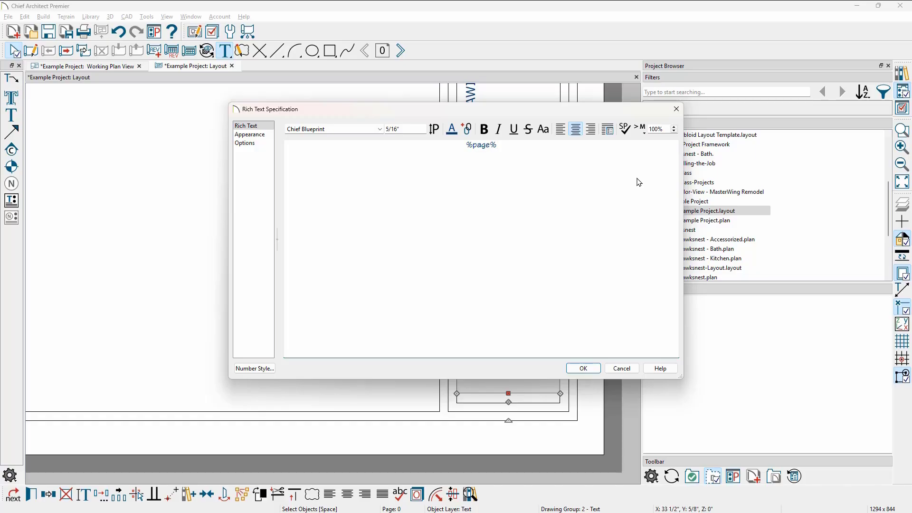
click(594, 370)
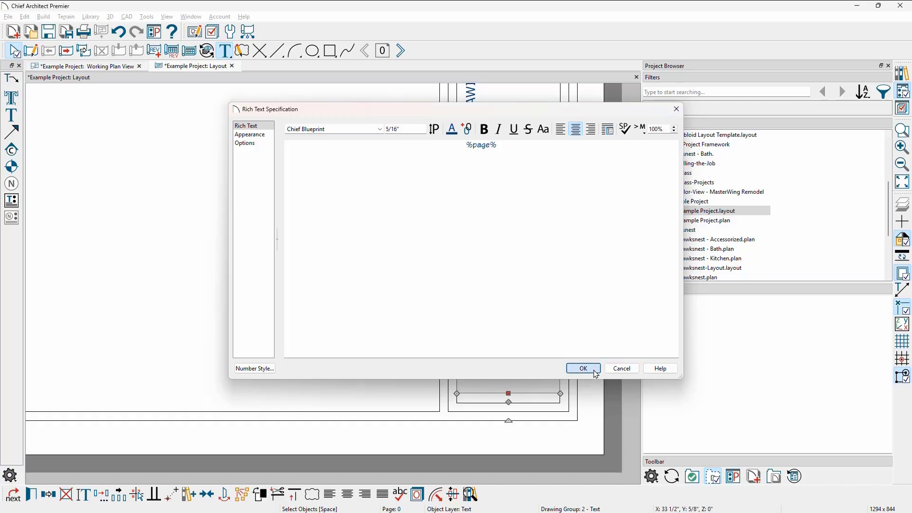
click(579, 409)
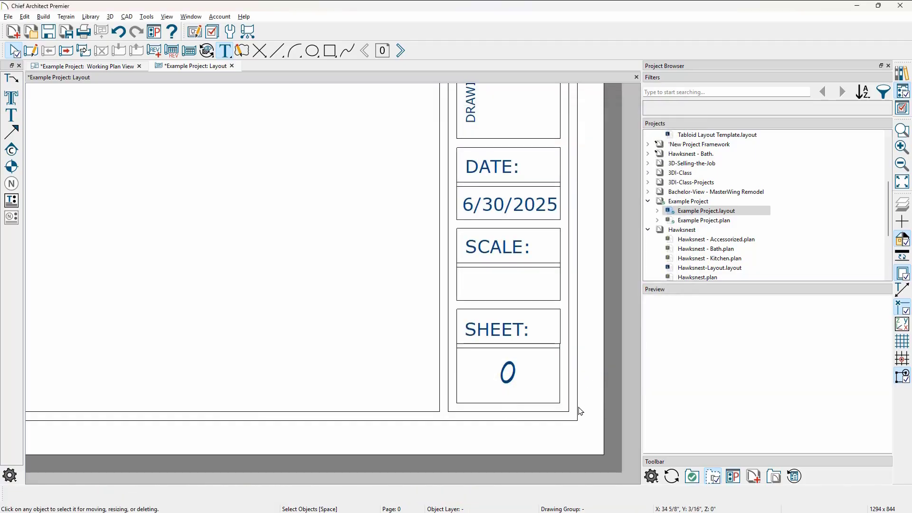
Check the sheet number on the following layout pages and return to template page 0.
click(402, 50)
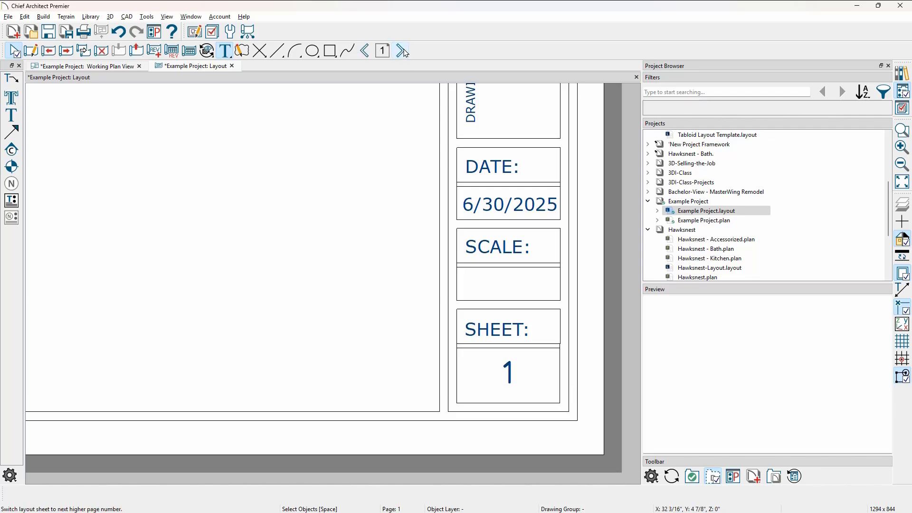
click(401, 51)
click(366, 51)
click(366, 52)
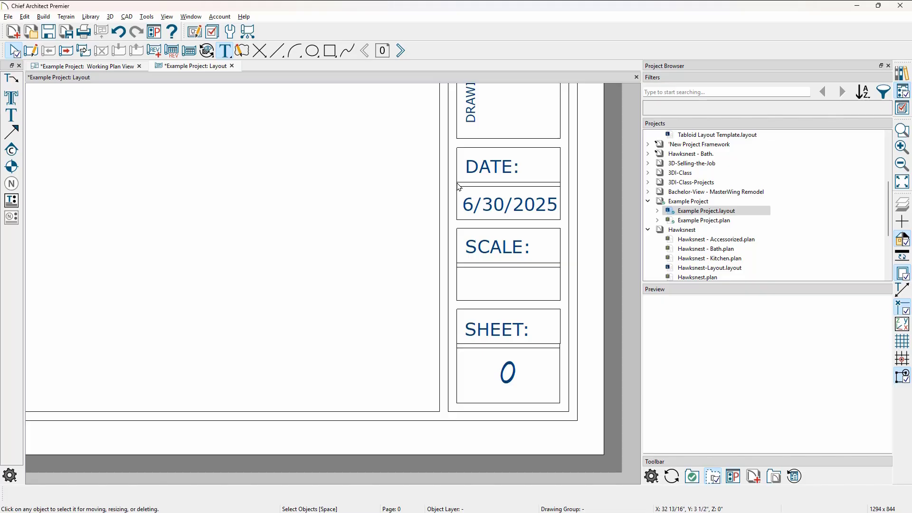
Delete the SCALE label and its two boxes from the title block on page 0.
middle_drag(465, 224, 447, 273)
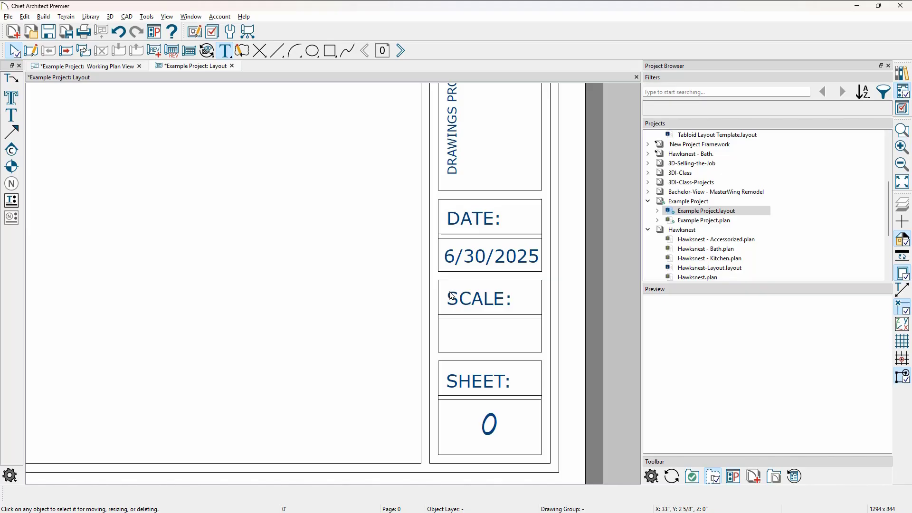
click(447, 285)
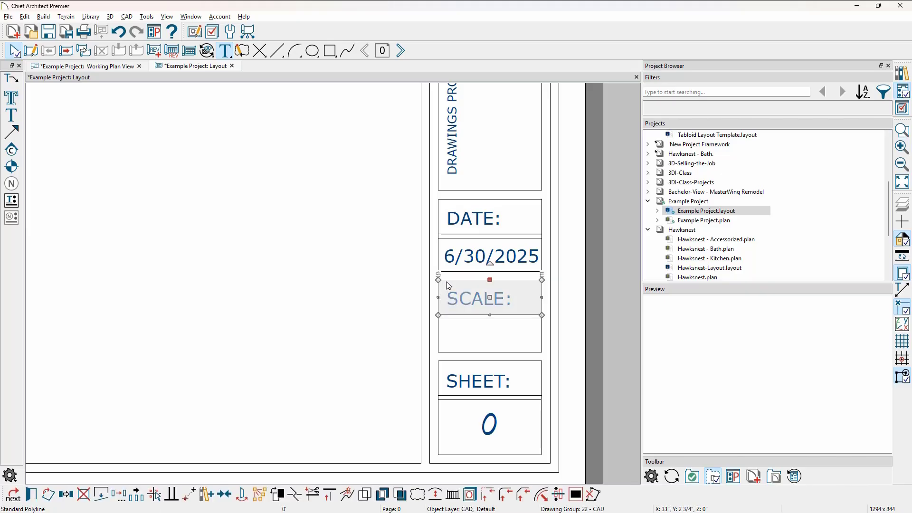
key(Escape)
click(472, 302)
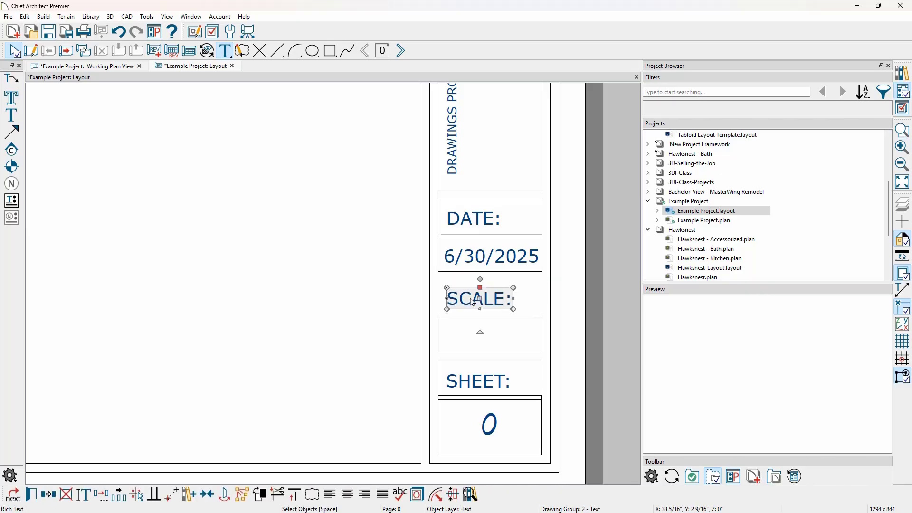
key(Delete)
drag(432, 307, 548, 358)
key(Delete)
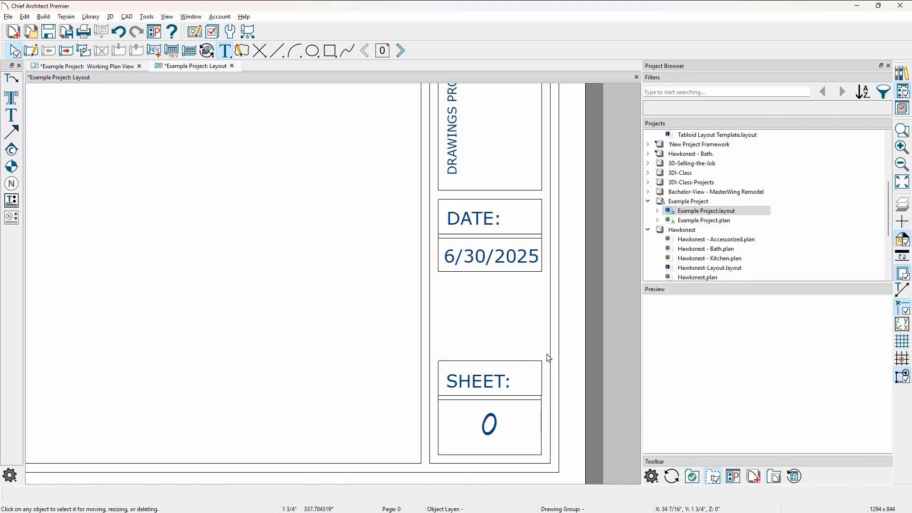
Remove the %date.short% macro from the text under DATE in the title block, leaving that text blank.
click(511, 264)
double_click(511, 265)
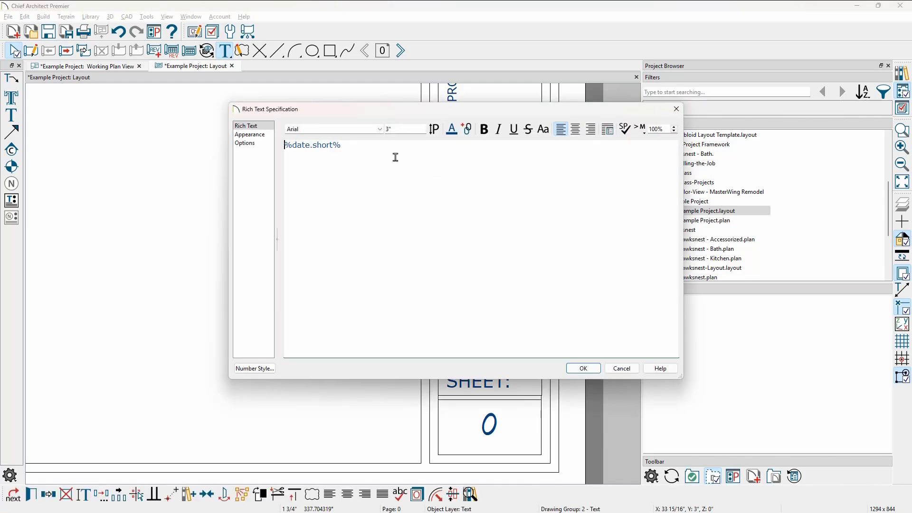
drag(413, 115, 557, 97)
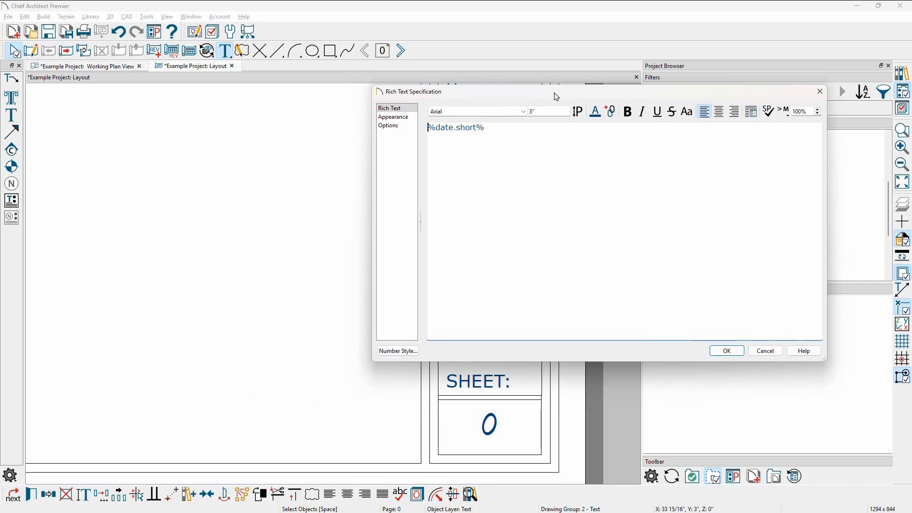
click(515, 132)
triple_click(423, 129)
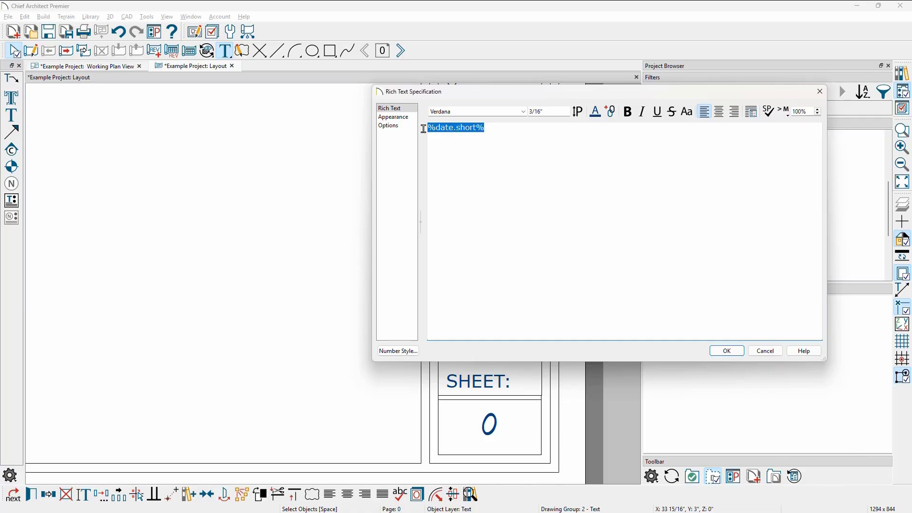
key(Delete)
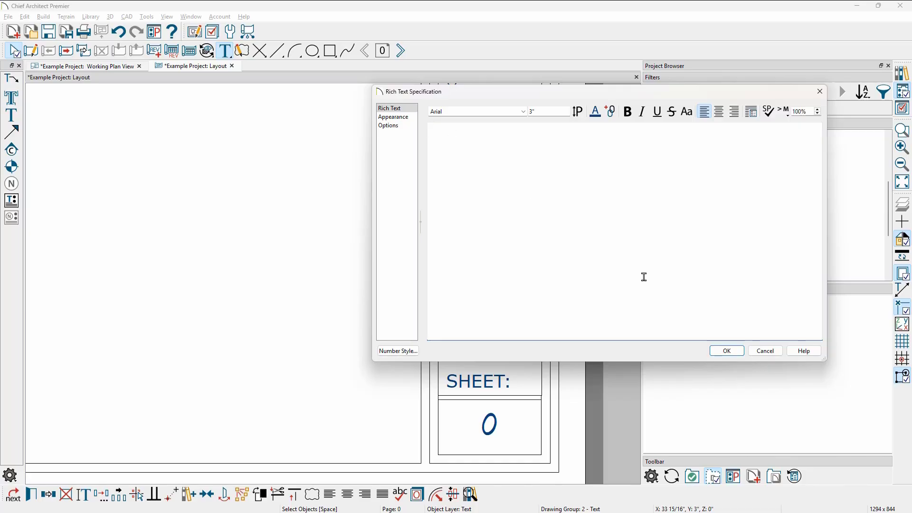
click(725, 352)
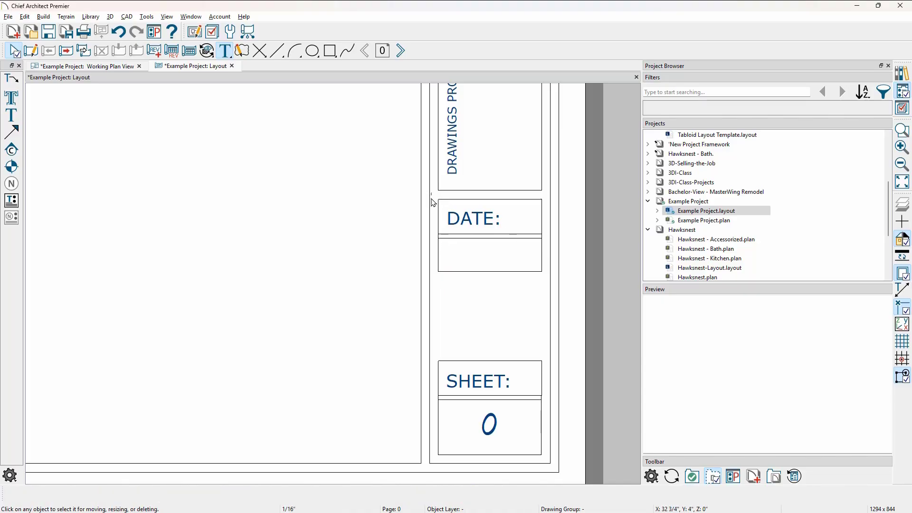
Move the DATE label and its boxes down to sit just above the SHEET box.
drag(431, 192, 553, 284)
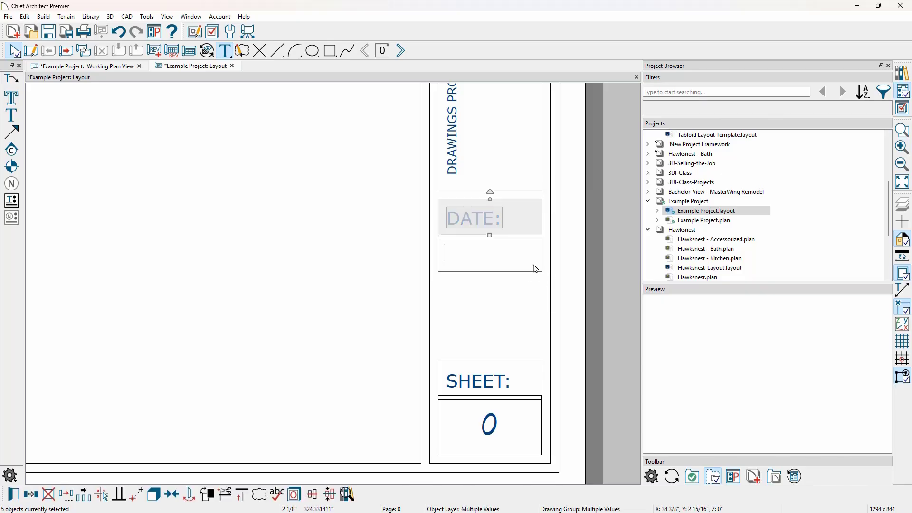
drag(490, 235, 490, 317)
click(502, 333)
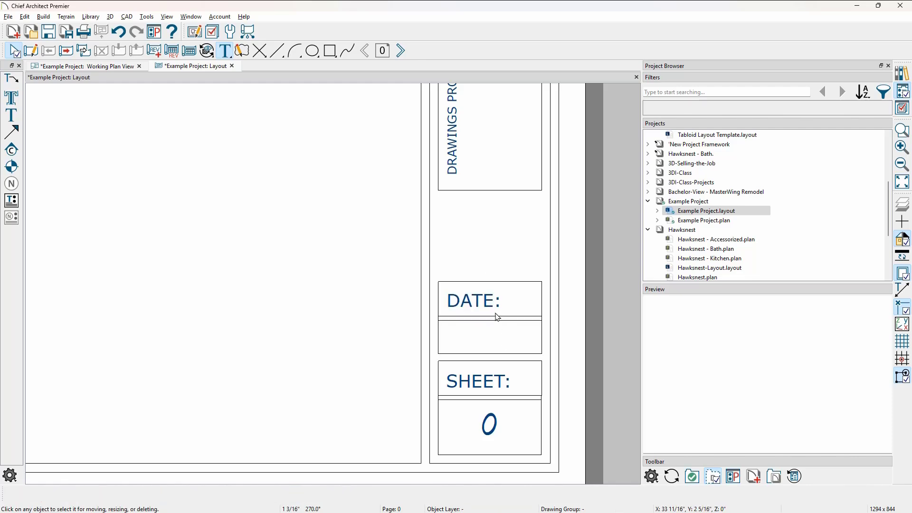
Extend the lower edge of the DRAWINGS PROVIDED BY box down to just above the DATE box.
scroll(459, 284, down, 1)
click(475, 264)
drag(476, 264, 479, 326)
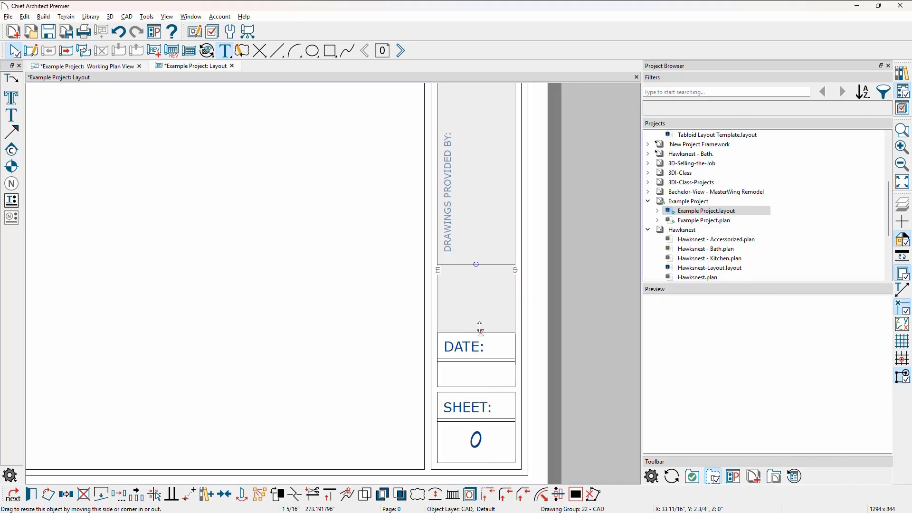
key(Escape)
Replace the DRAWINGS PROVIDED BY: text with the company's postal address, phone number and the website chiefarchitect.com.
scroll(477, 275, up, 2)
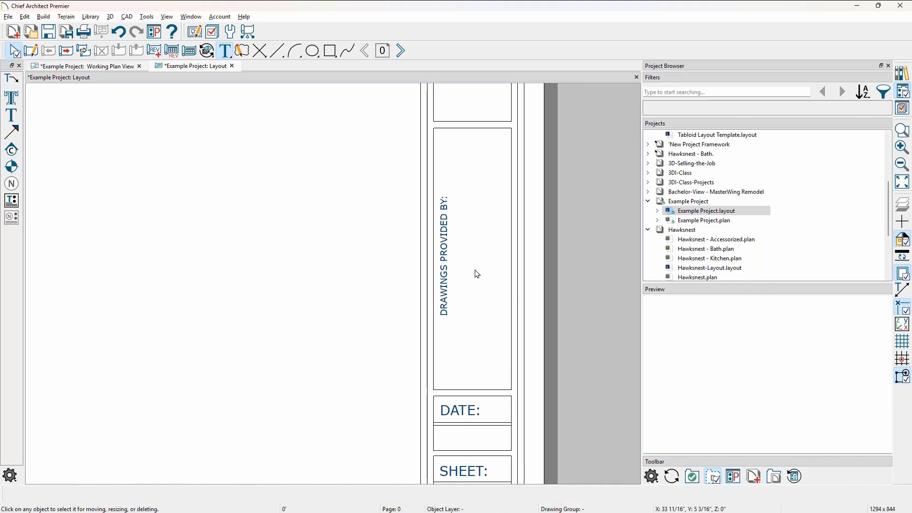
double_click(445, 256)
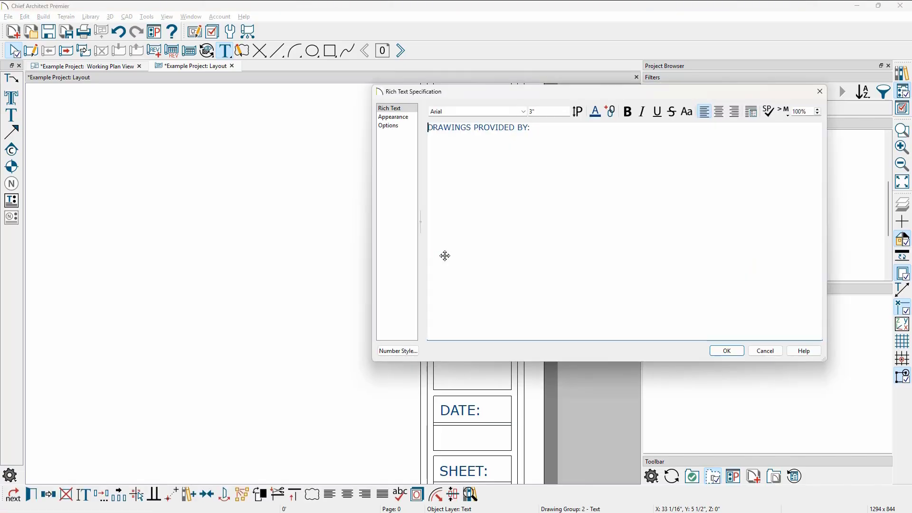
click(544, 126)
shift+click(420, 129)
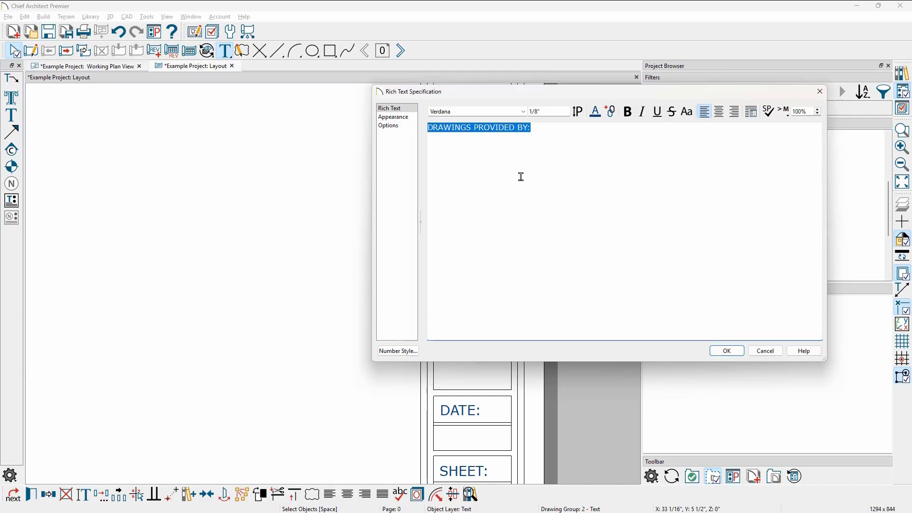
text(6500 N. Mineral Dr.  Coeur d'Alene,  ID. 83815 208.292.3400	chiefarchitect.com)
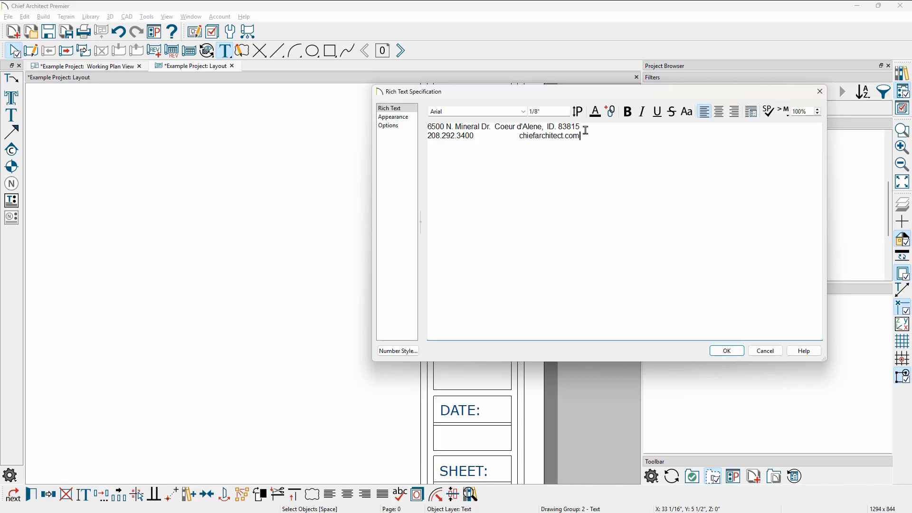
Set the company contact text's height to 5/32" and position it along the outer long side of the box above DATE.
drag(581, 136, 419, 129)
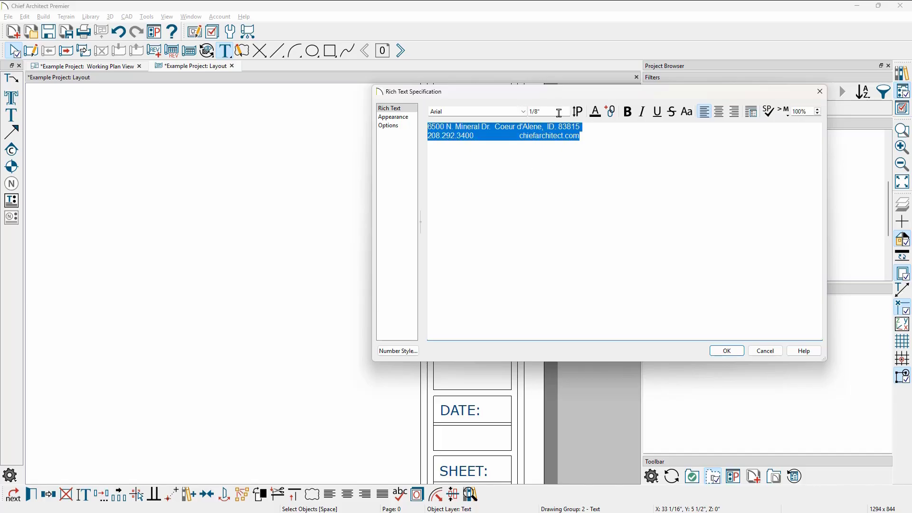
double_click(536, 115)
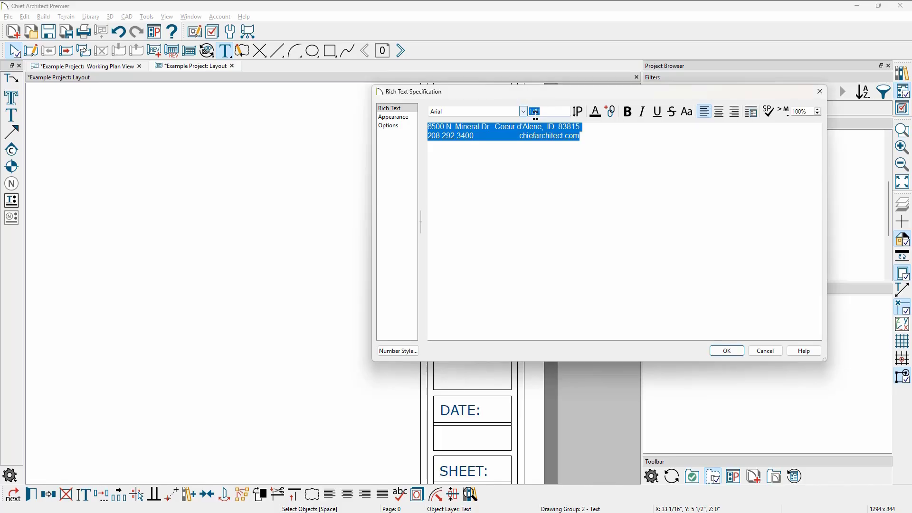
text(5/32)
key(Tab)
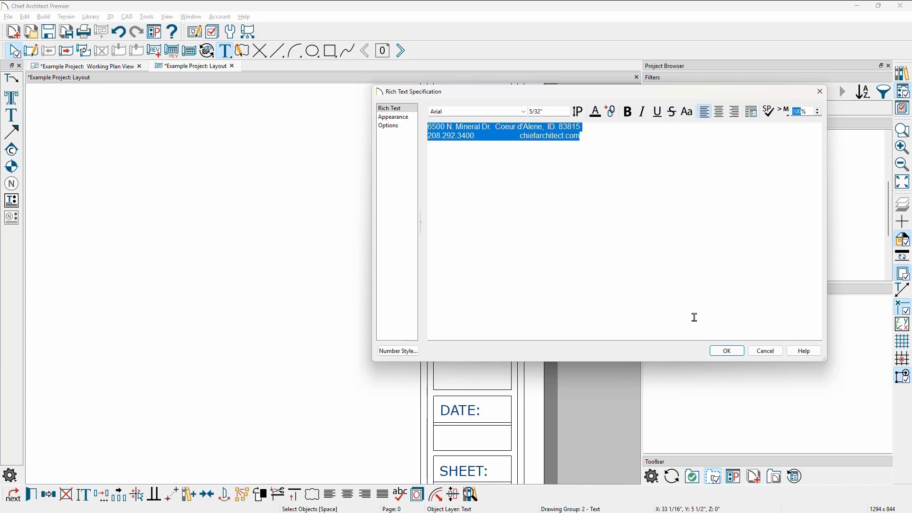
click(727, 350)
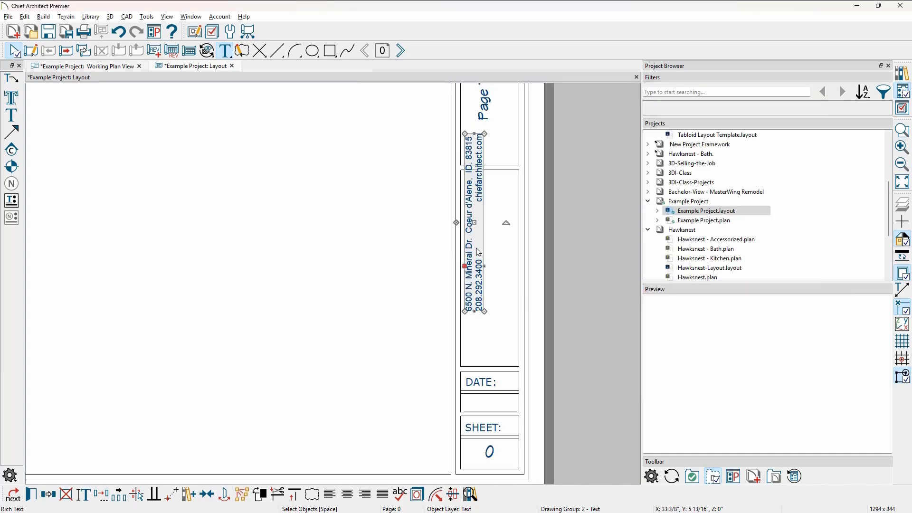
drag(474, 222, 505, 266)
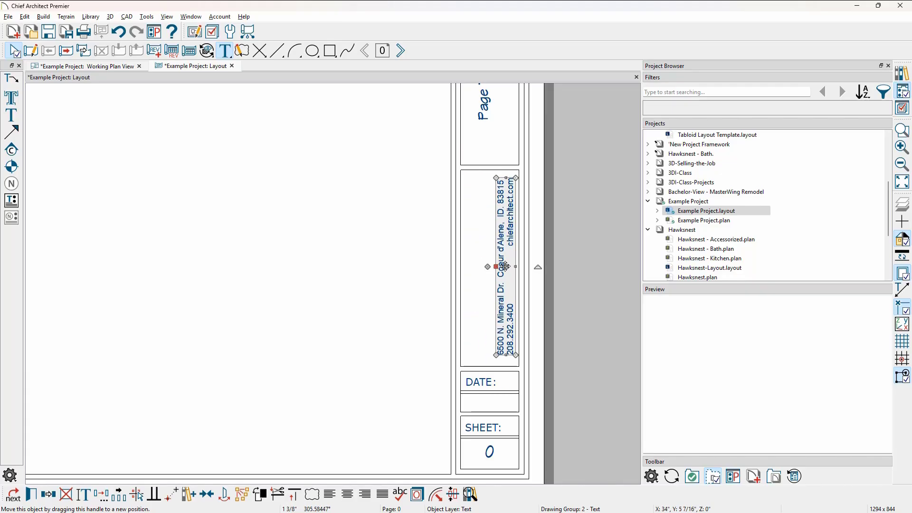
key(Escape)
Bring the image CA logo-black.jpg from the Logos folder in File Explorer onto layout page 0.
scroll(504, 266, up, 2)
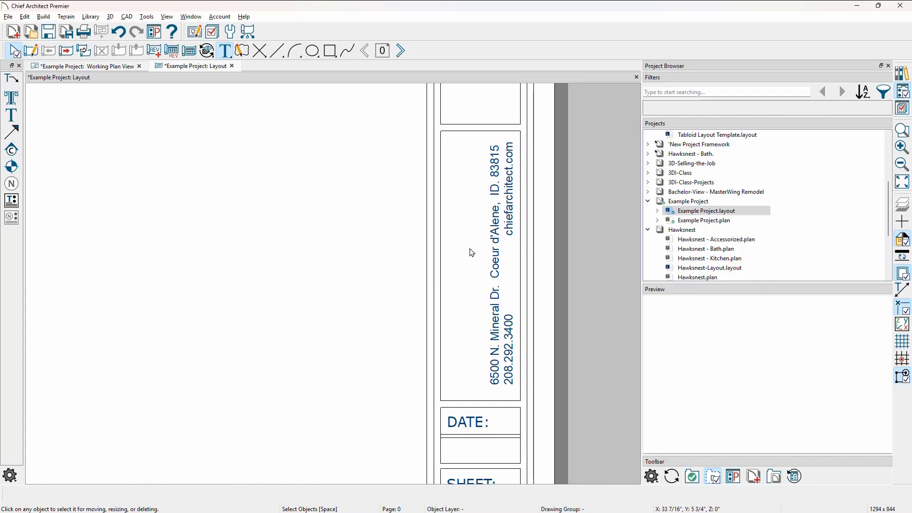
drag(911, 209, 744, 150)
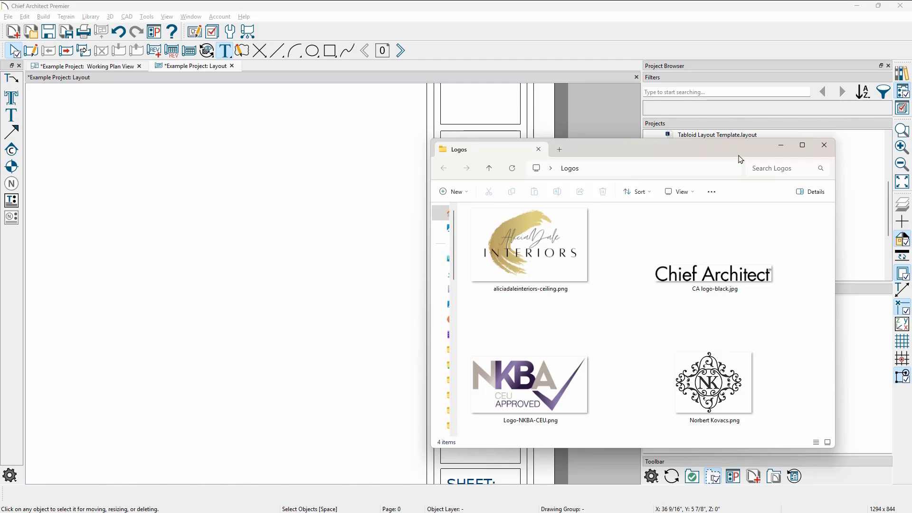
drag(741, 268, 329, 281)
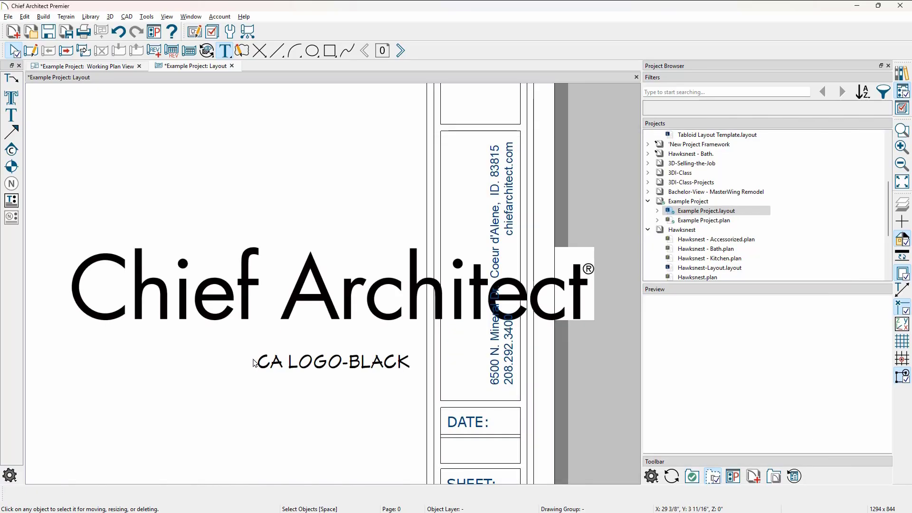
Turn off the display of the Picture/PDF Boxes, Labels layer for the logo picture.
click(354, 320)
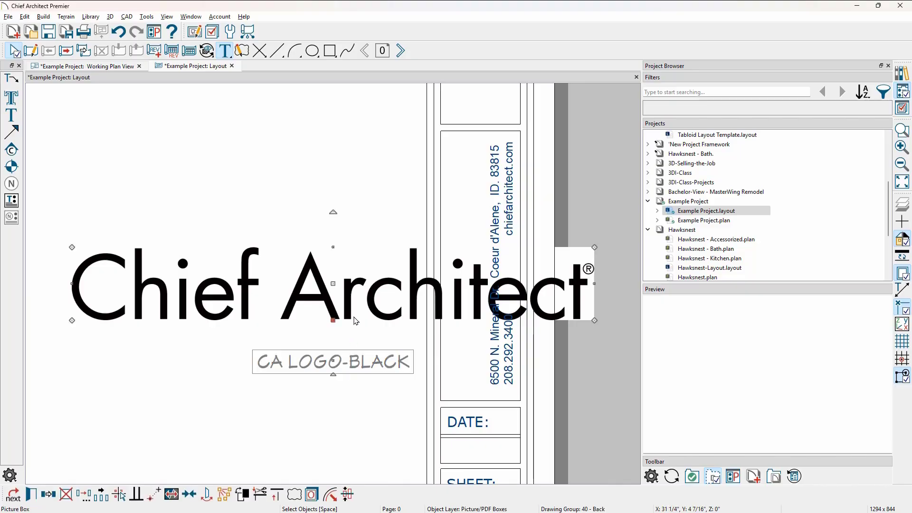
click(902, 109)
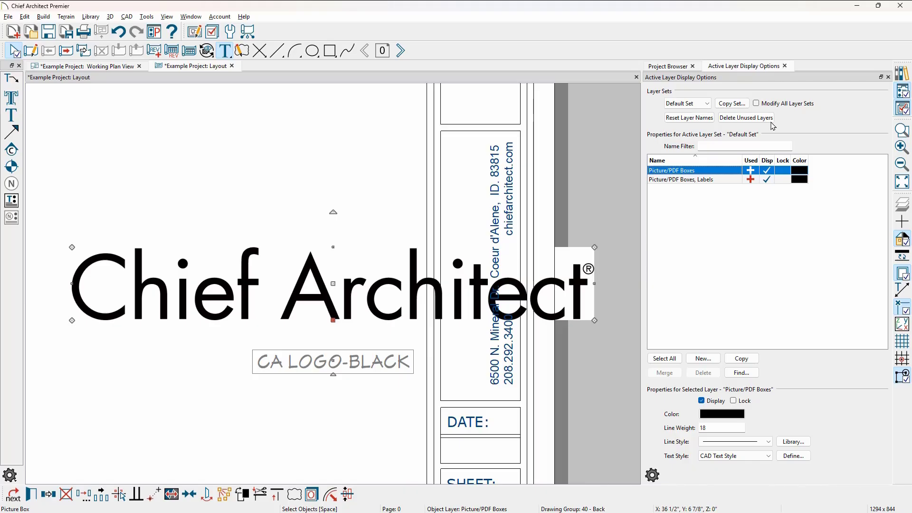
click(766, 180)
click(767, 179)
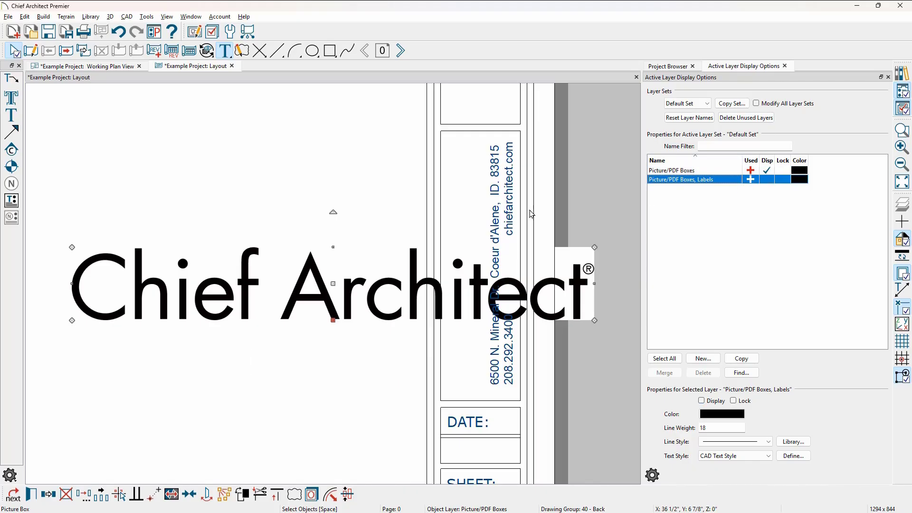
Rotate the logo 90° and fit it at about 4 3/8" by 5/8" beside the contact text in its box.
drag(333, 212, 259, 260)
scroll(260, 261, down, 3)
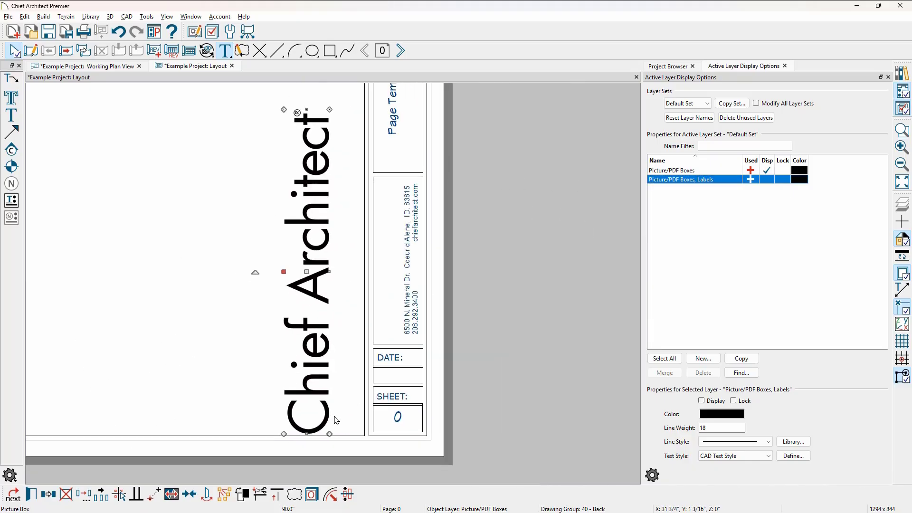
drag(333, 435, 305, 255)
drag(294, 182, 387, 256)
key(Escape)
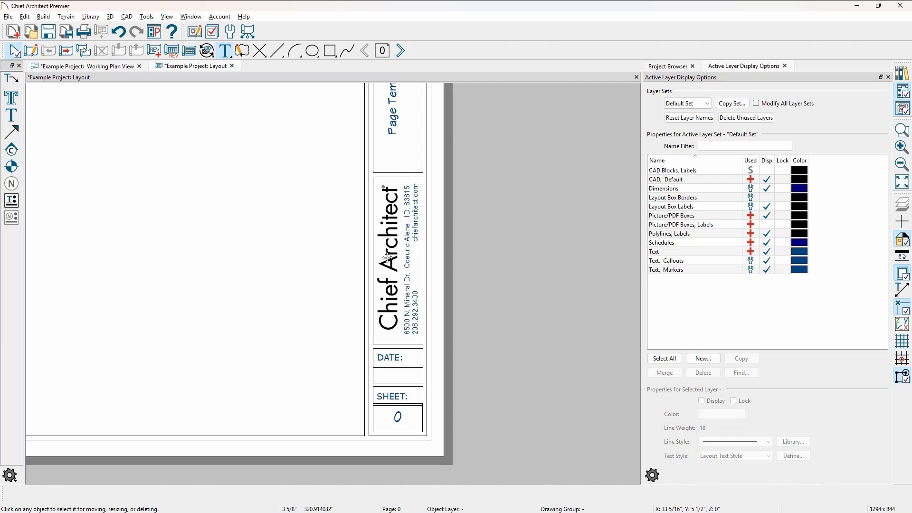
Set the logo picture to be saved in the plan as a JPEG with 100% quality.
double_click(387, 257)
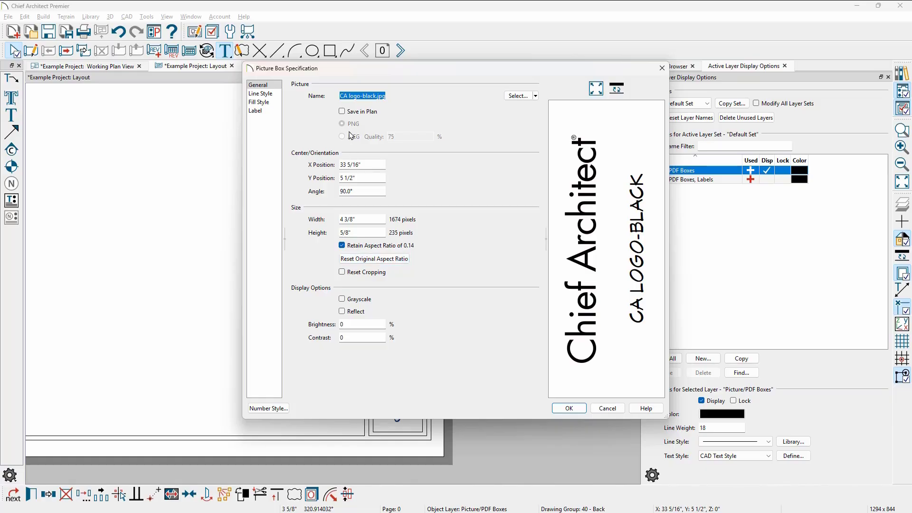
click(342, 113)
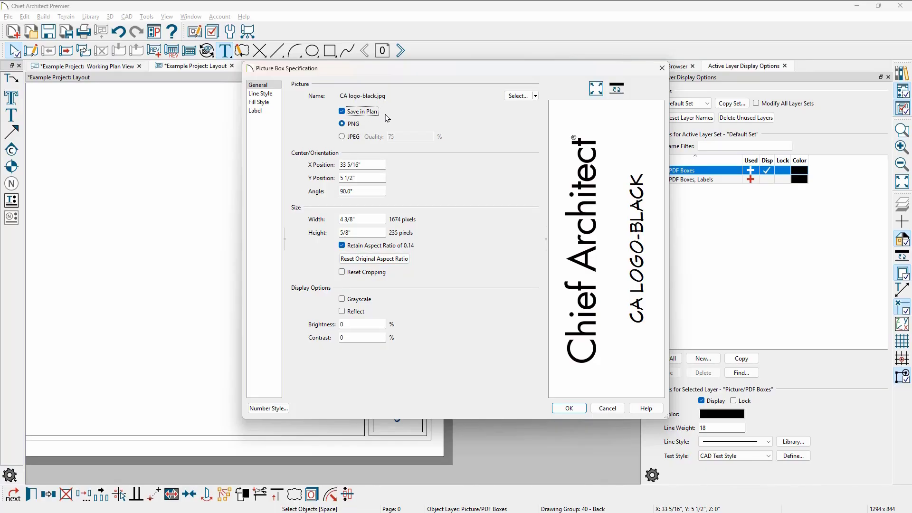
click(353, 138)
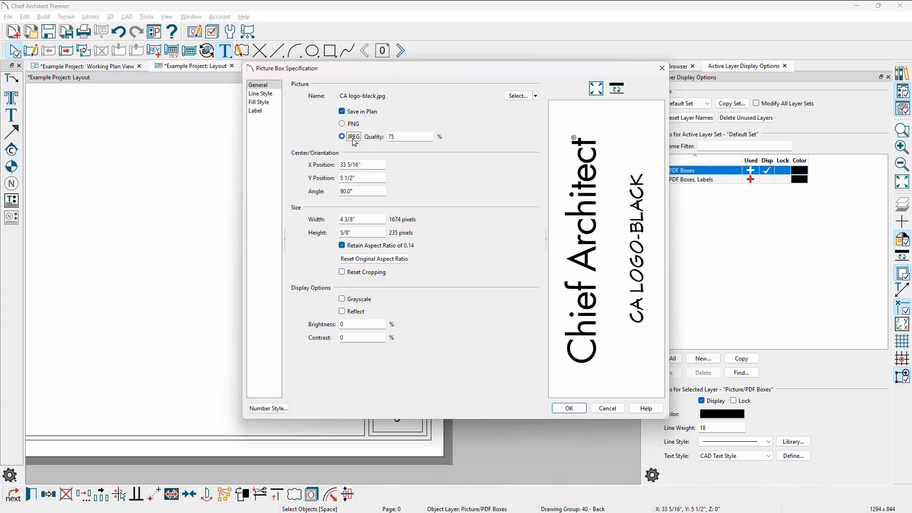
key(Tab)
text(1)
drag(390, 76, 572, 84)
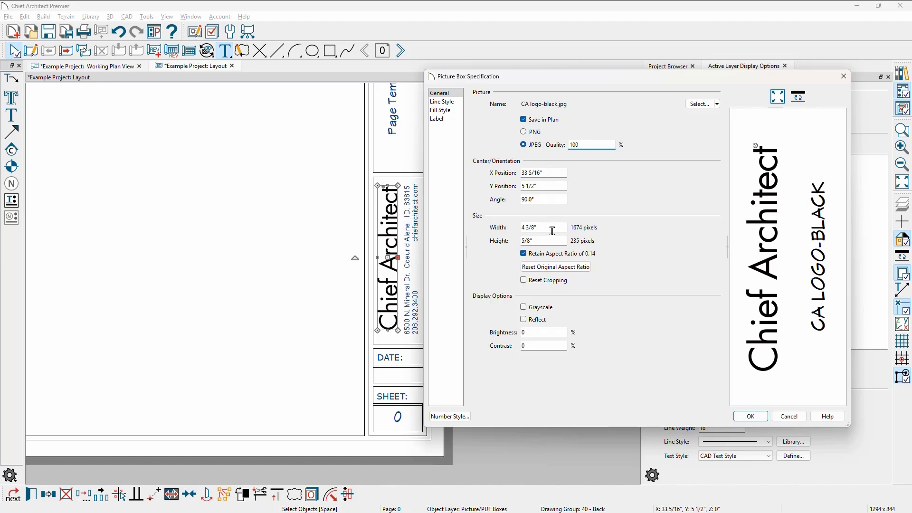
click(750, 416)
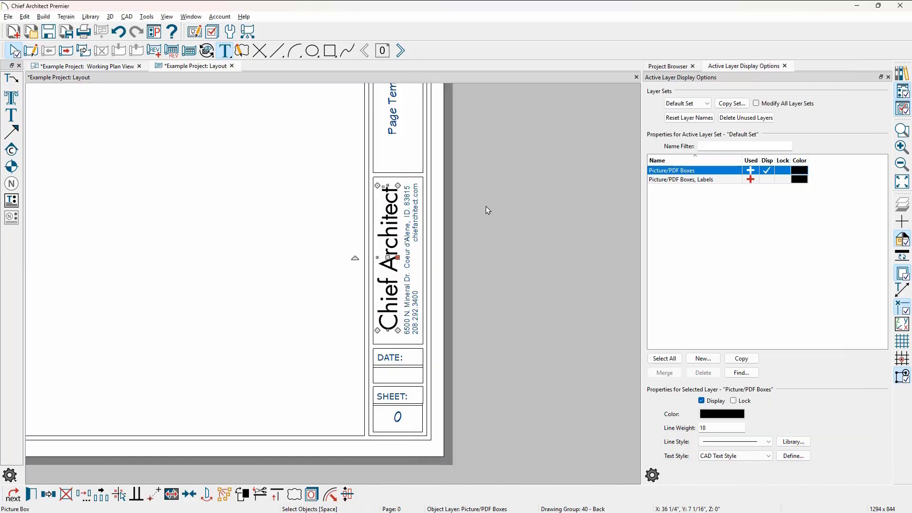
Inspect the Layout Info macros available for the page title text in the title block, leaving the text unedited.
mouse_move(474, 243)
middle_down()
mouse_move(468, 319)
mouse_move(464, 229)
middle_up()
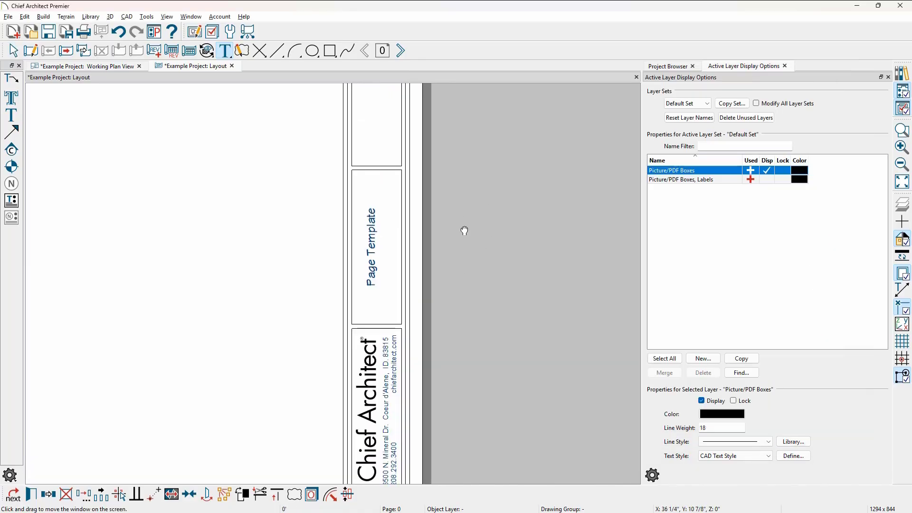
double_click(373, 272)
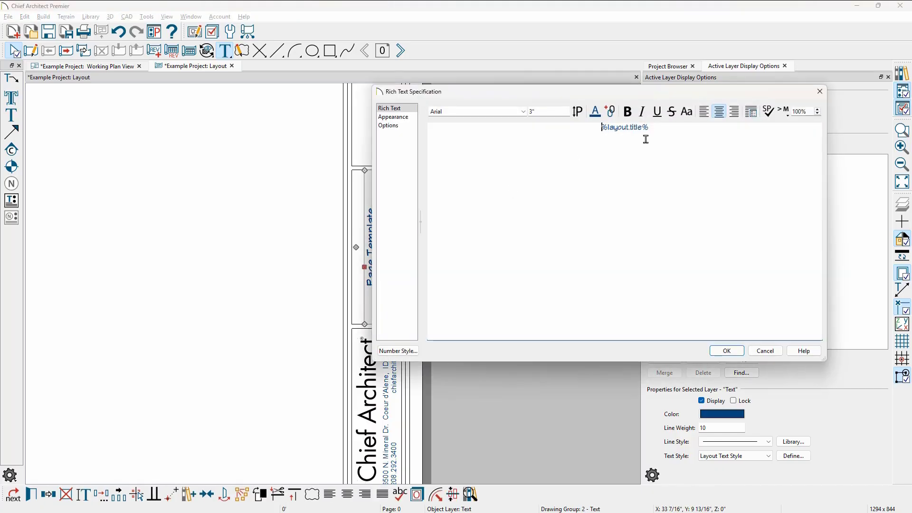
click(786, 110)
mouse_move(805, 126)
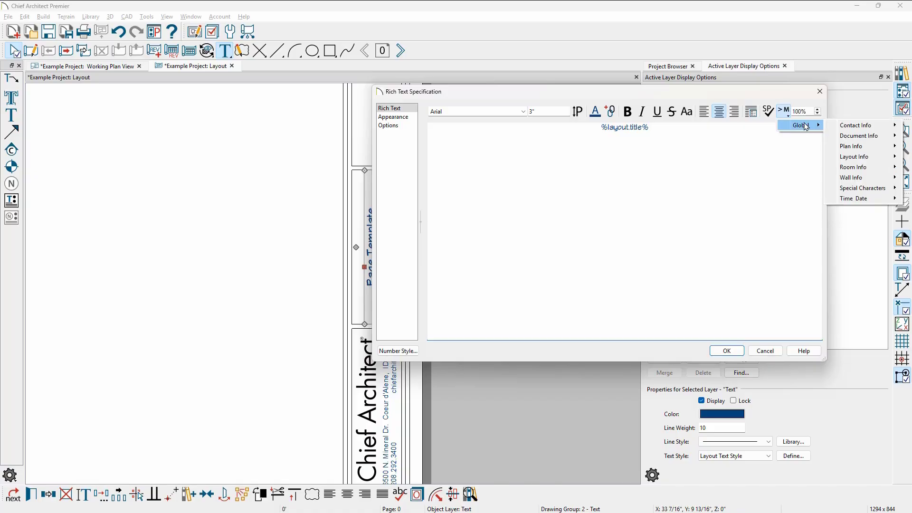
mouse_move(860, 157)
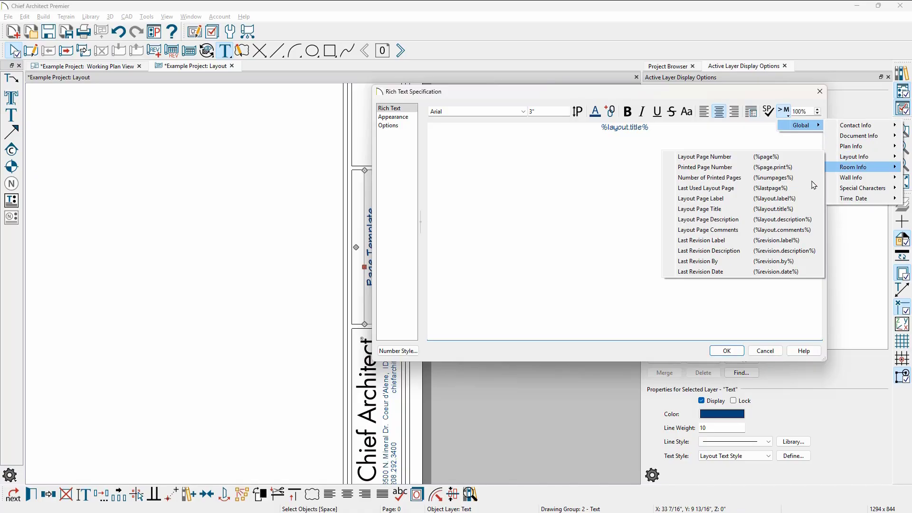
key(Escape)
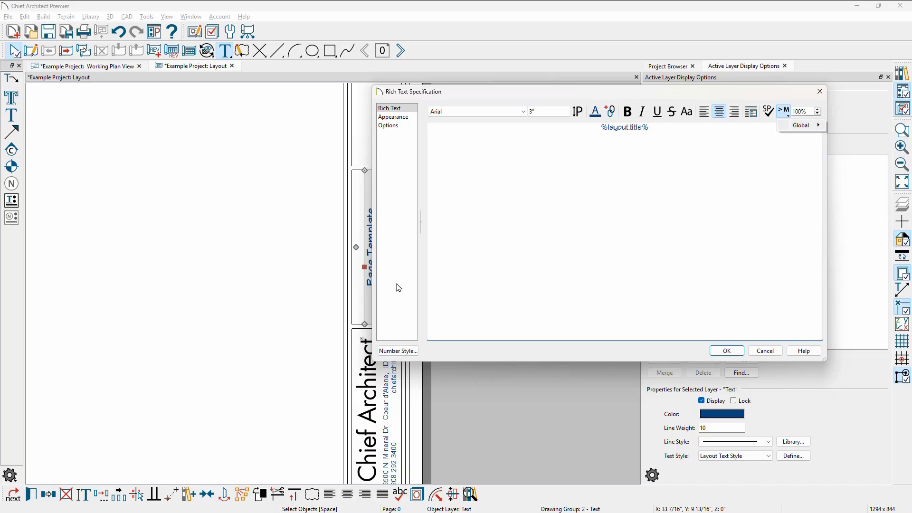
key(Escape)
click(765, 351)
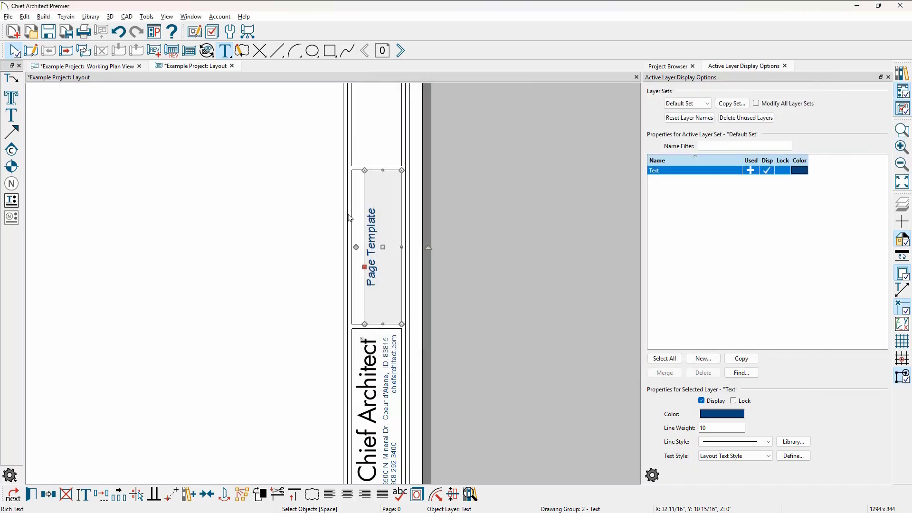
Examine the revision table and the remaining boxes of the title block on layout page 0.
scroll(366, 267, up, 3)
scroll(377, 347, up, 3)
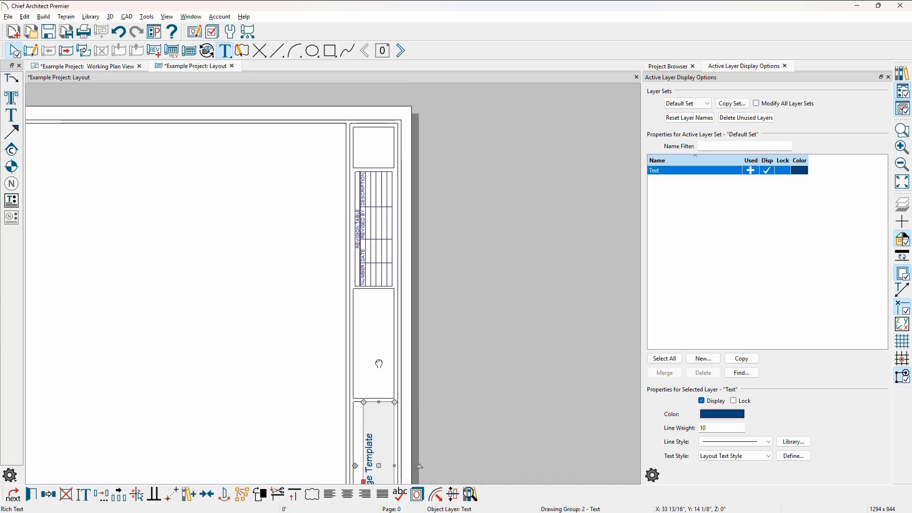
scroll(378, 228, up, 2)
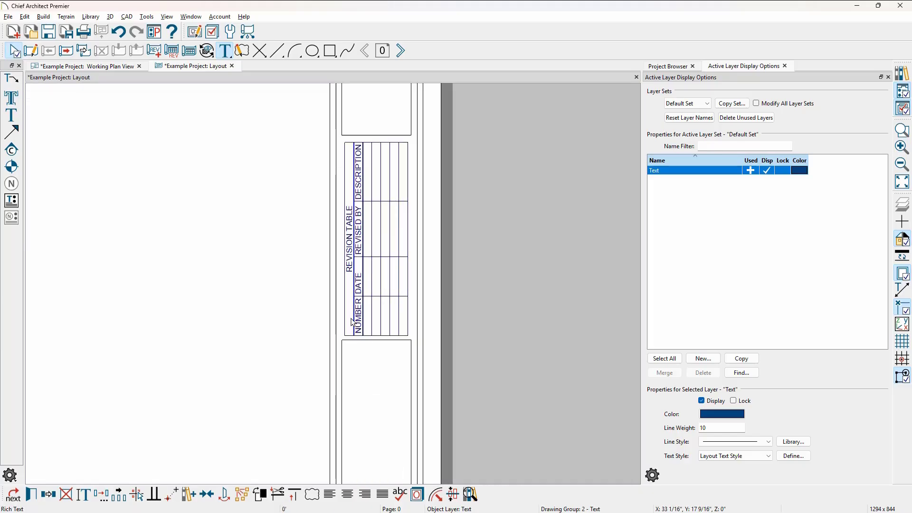
scroll(441, 301, down, 2)
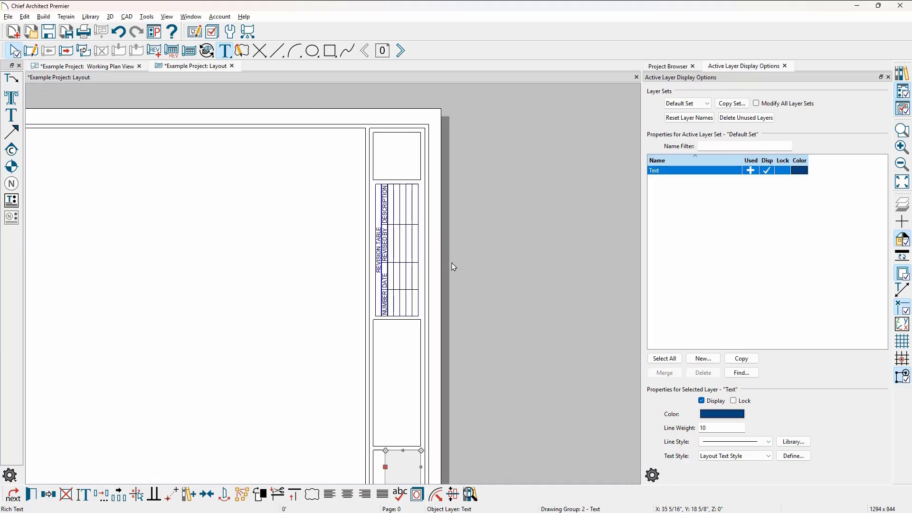
middle_drag(441, 300, 517, 265)
scroll(476, 281, down, 2)
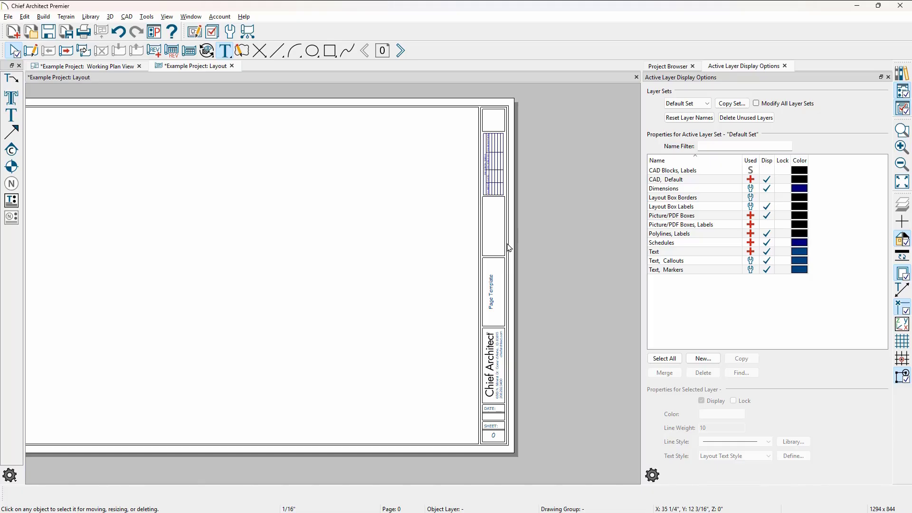
key(F6)
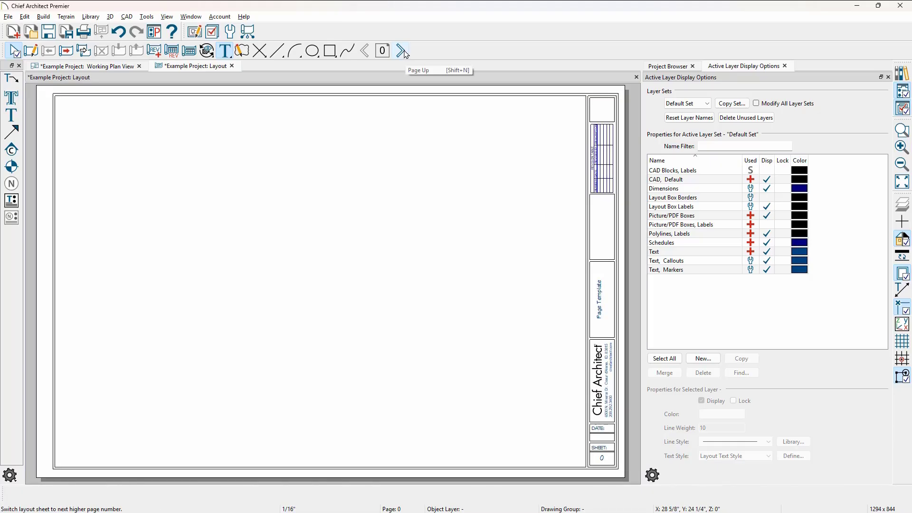
Compare the title block's sheet number and page title on layout page 1 with those on page 0.
click(403, 51)
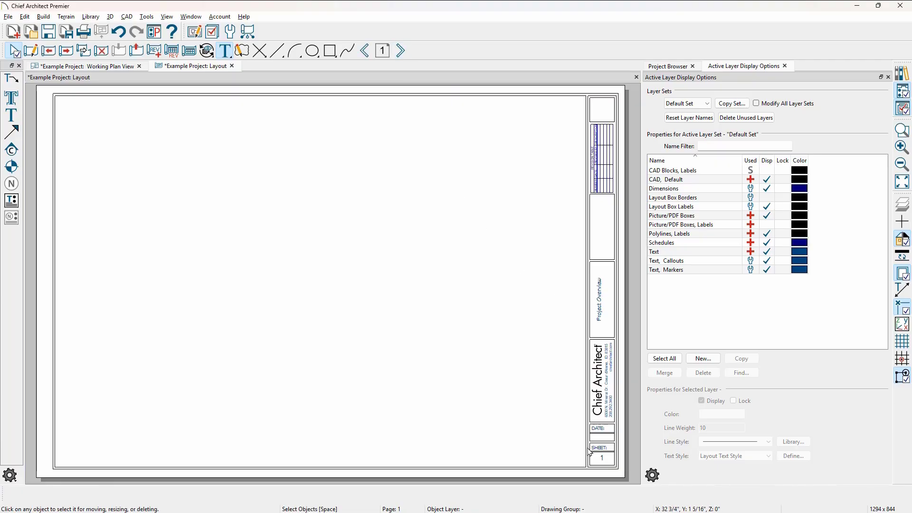
scroll(602, 438, up, 2)
middle_drag(602, 438, 567, 380)
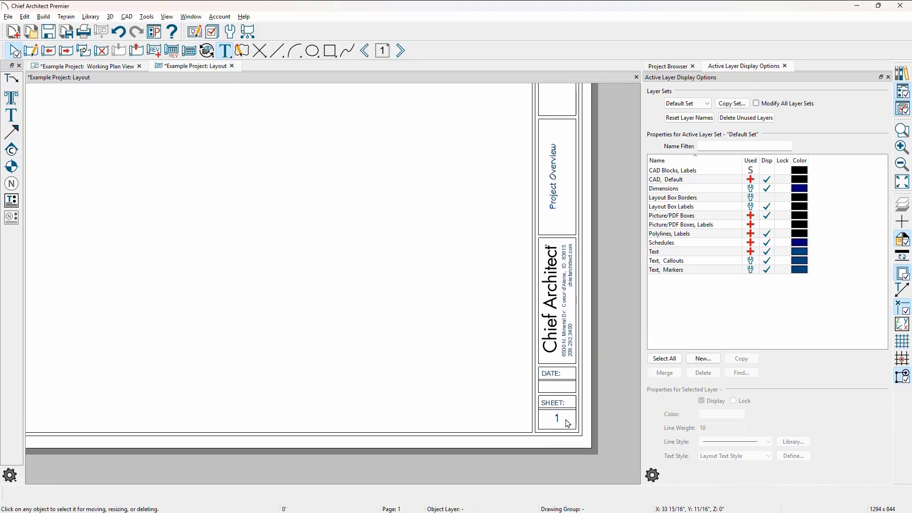
scroll(550, 449, down, 2)
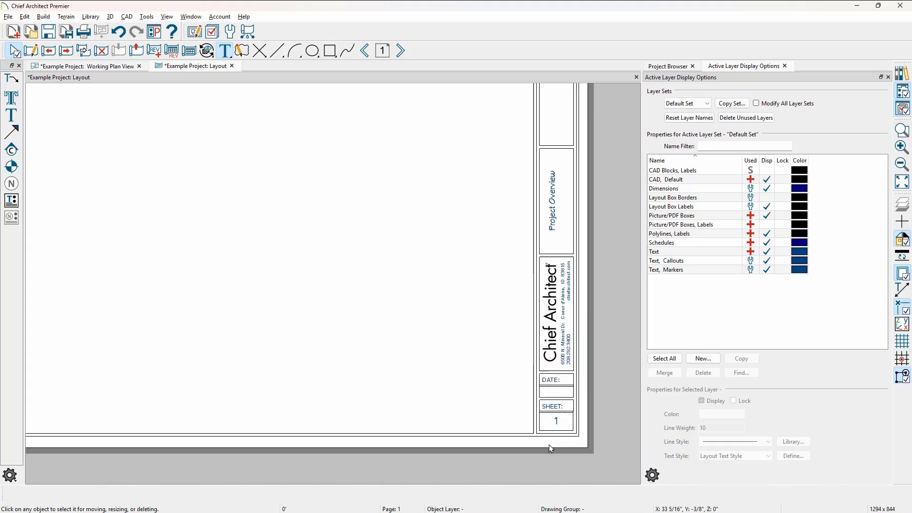
scroll(570, 200, up, 3)
scroll(571, 200, up, 1)
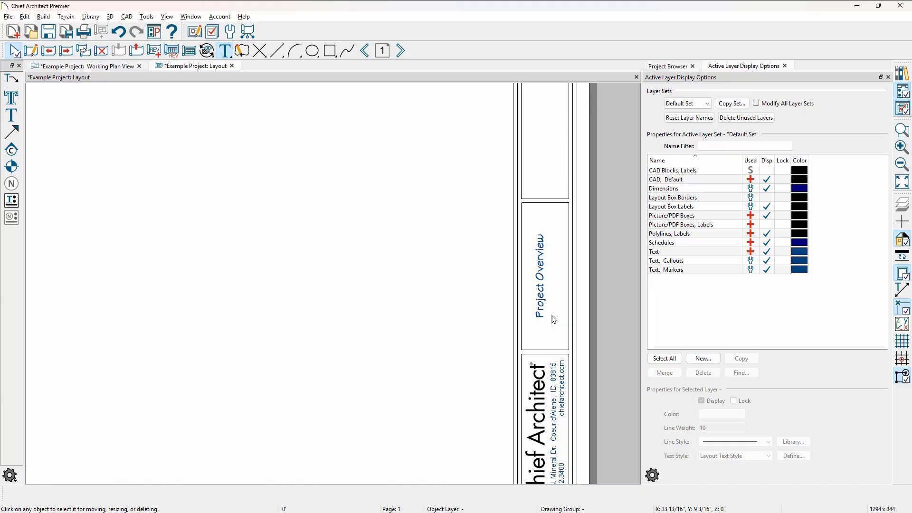
click(365, 50)
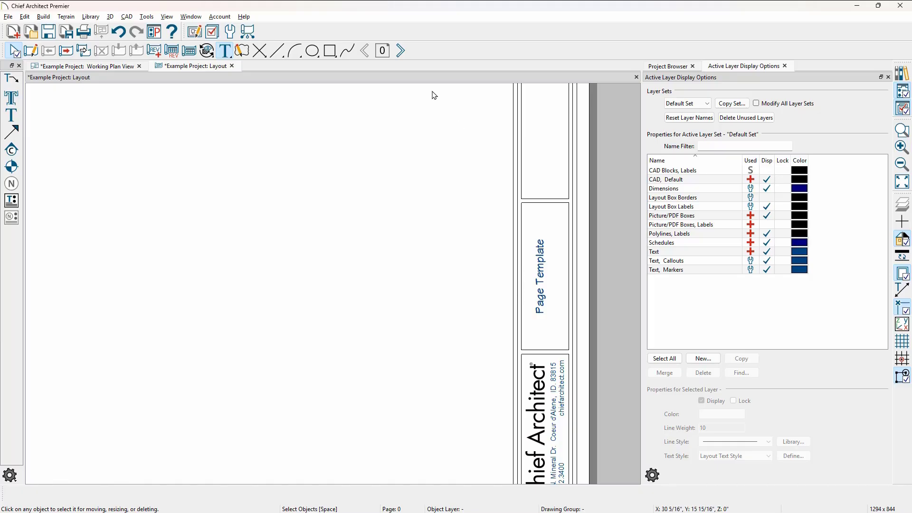
click(401, 52)
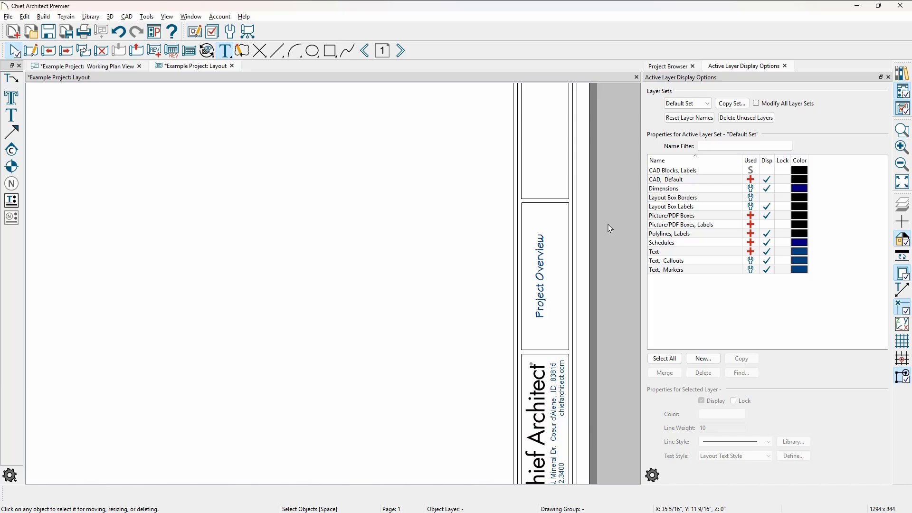
List the pages of Example Project.layout in the Project Browser and select page 1, Project Overview.
click(678, 66)
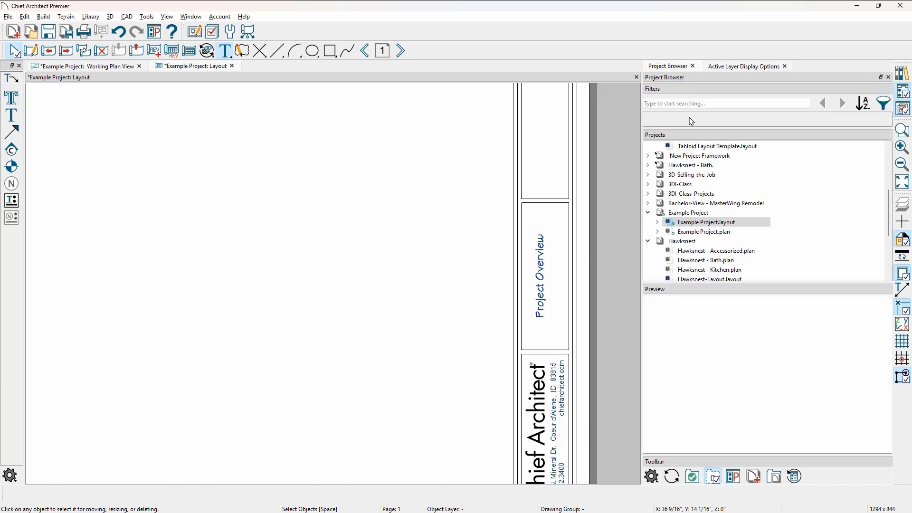
click(657, 222)
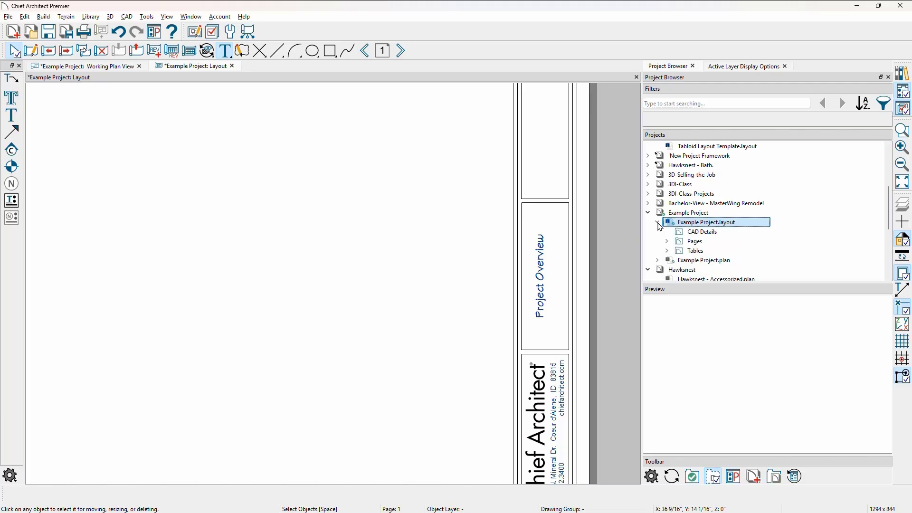
click(667, 242)
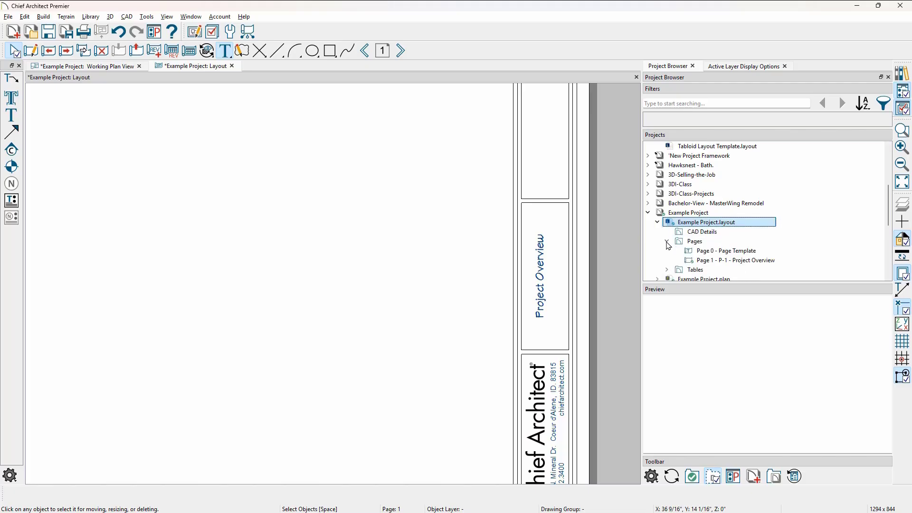
click(711, 261)
Edit the page information of page 1, Project Overview, removing the P- prefix so that its label is only #.
right_click(711, 264)
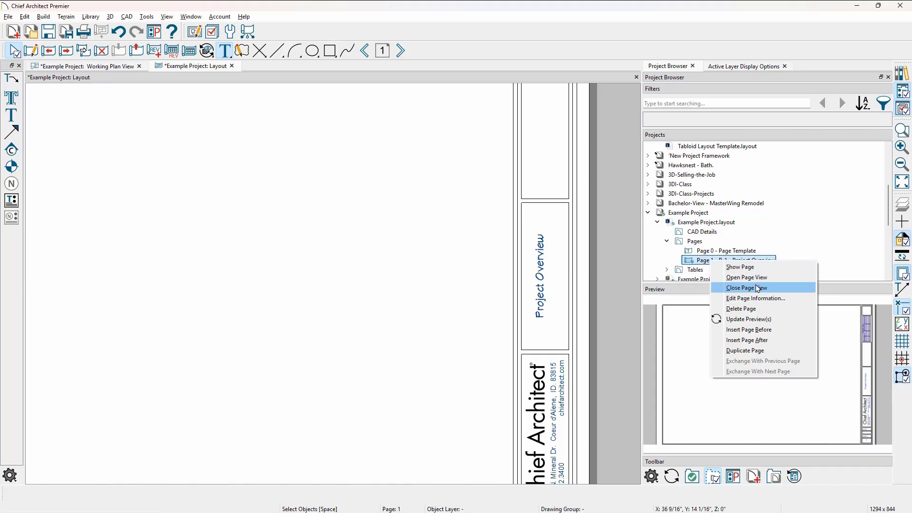
click(788, 299)
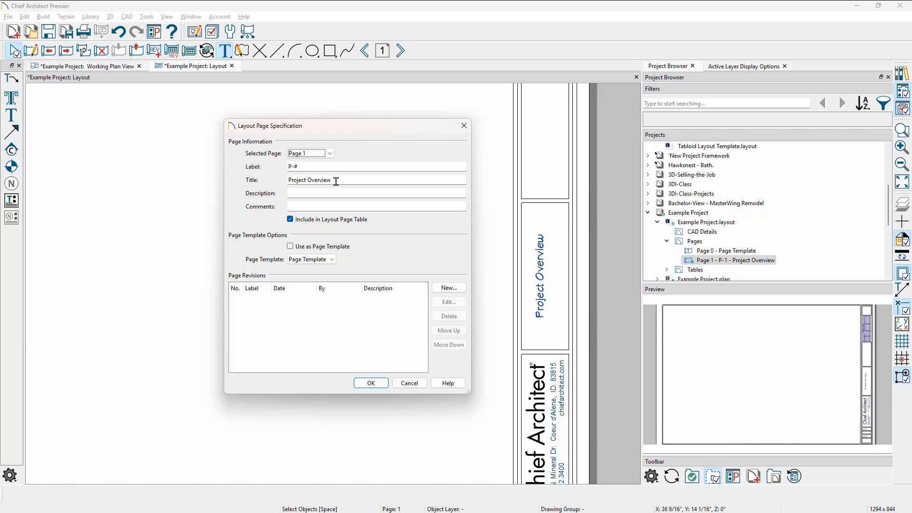
click(319, 165)
key(BackSpace)
key(BackSpace)
key(BackSpace)
text(Pa)
drag(294, 164, 287, 165)
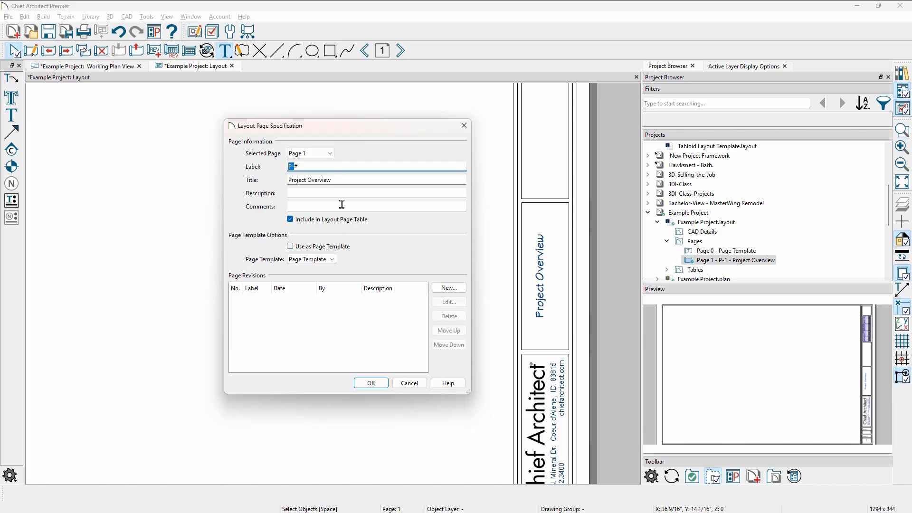
key(BackSpace)
click(329, 153)
click(330, 157)
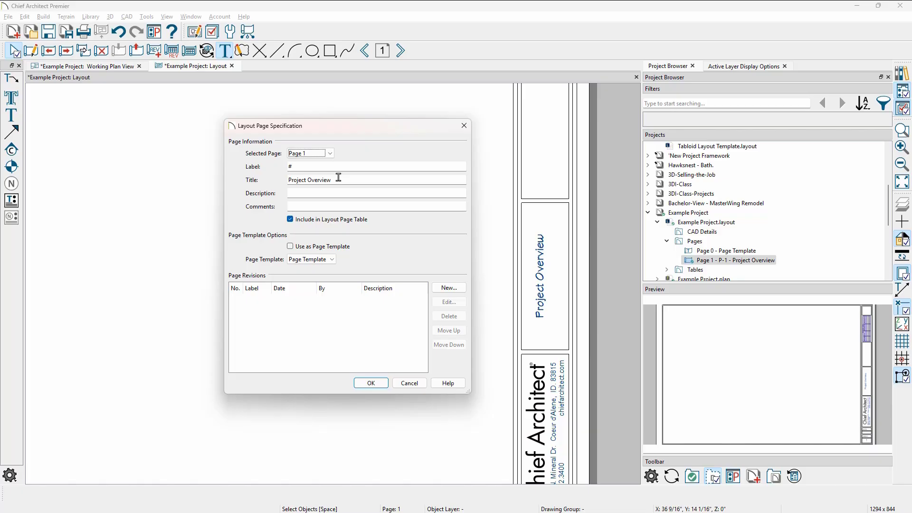
click(376, 382)
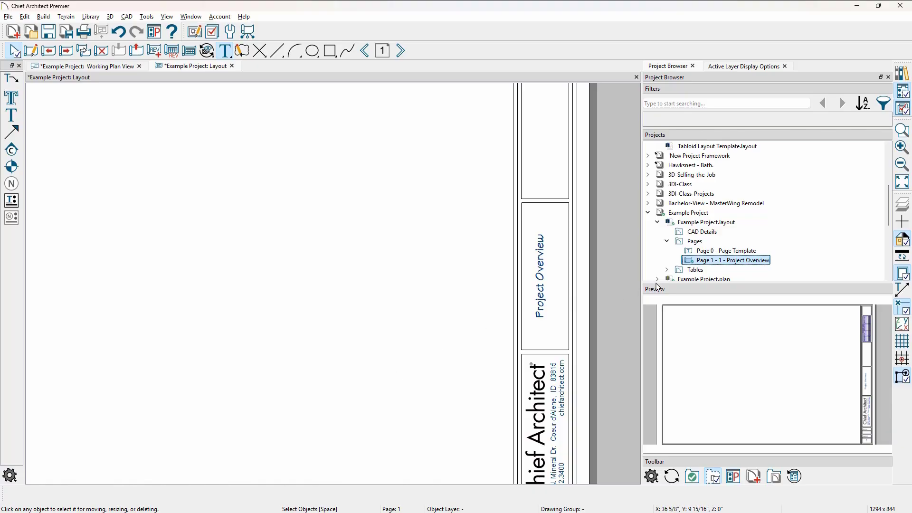
Duplicate page 1, Project Overview, and set the title of the new page 2 to Floor Plan.
right_click(760, 266)
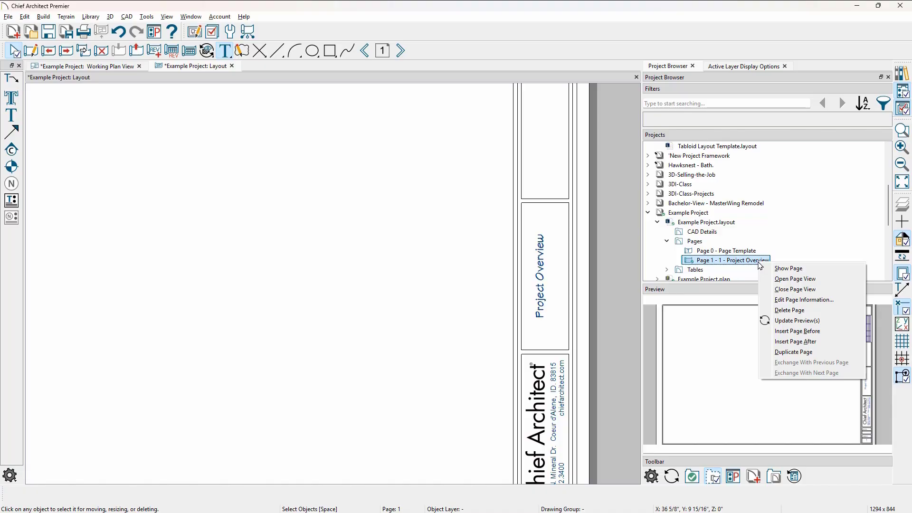
click(819, 353)
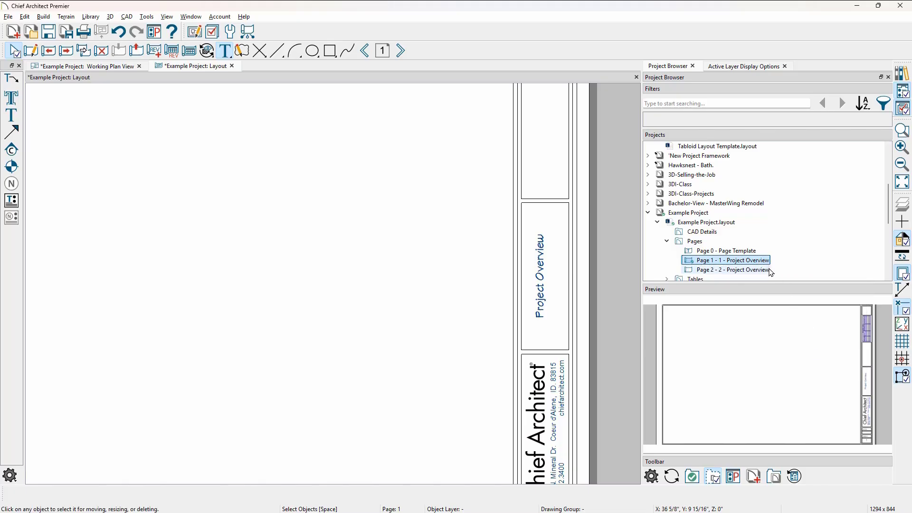
click(740, 270)
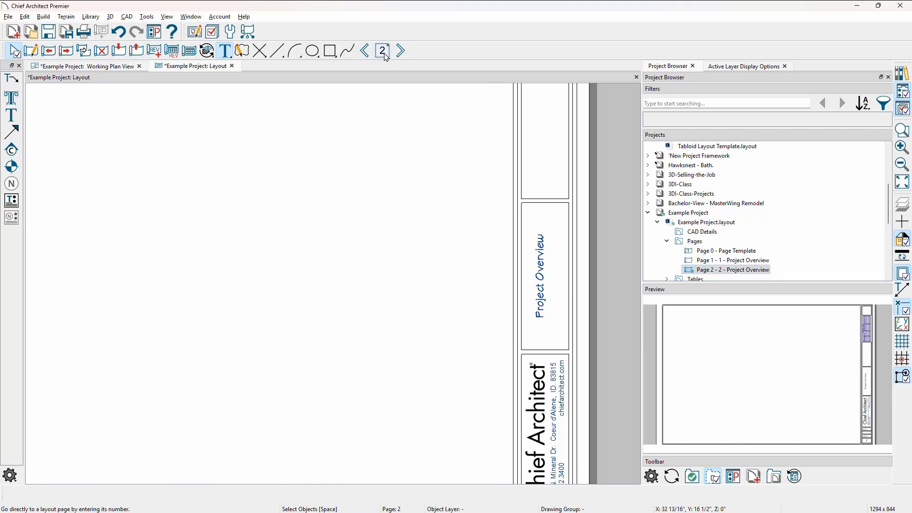
right_click(747, 274)
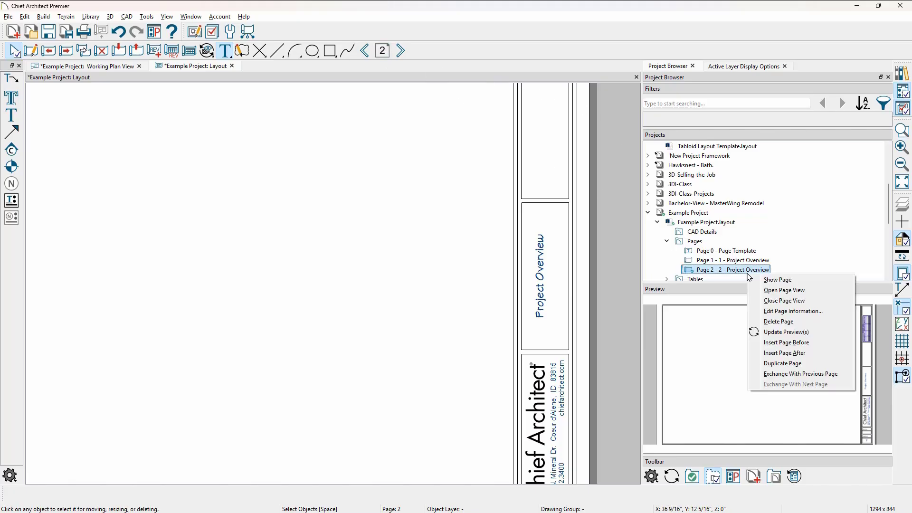
click(824, 311)
drag(366, 180, 285, 179)
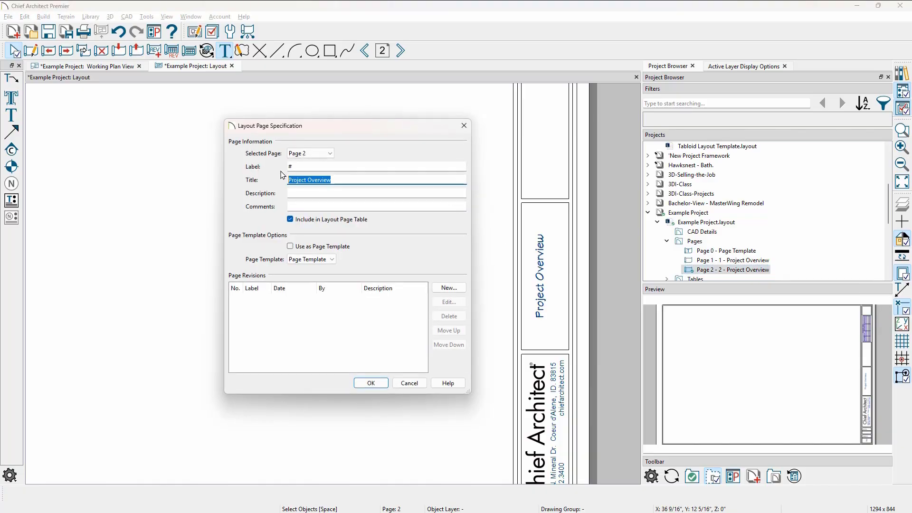
text(Floor Plan)
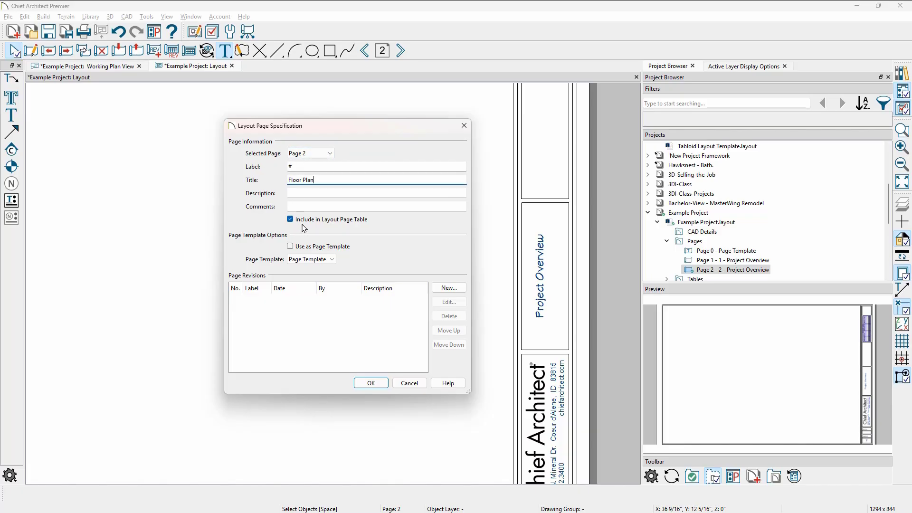
click(369, 382)
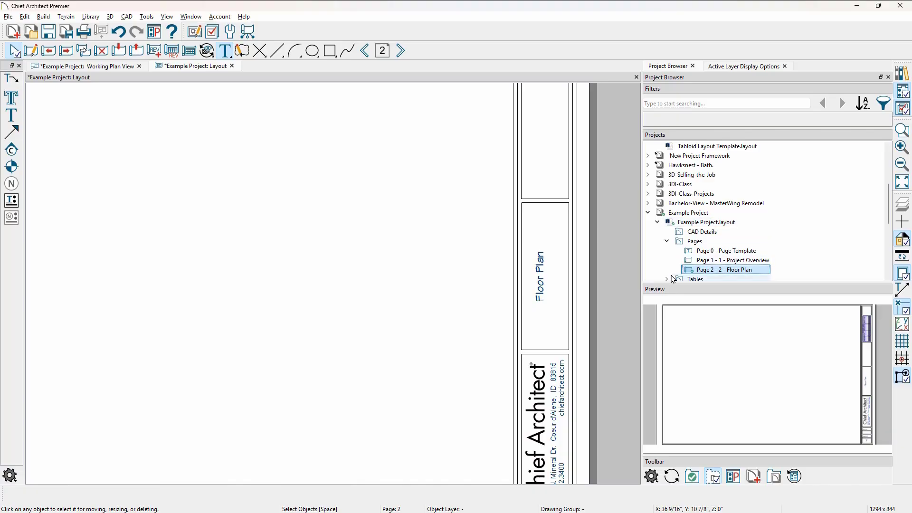
Return to layout page 1 and save the layout as a template, set as the default for U.S. units layouts.
key(F6)
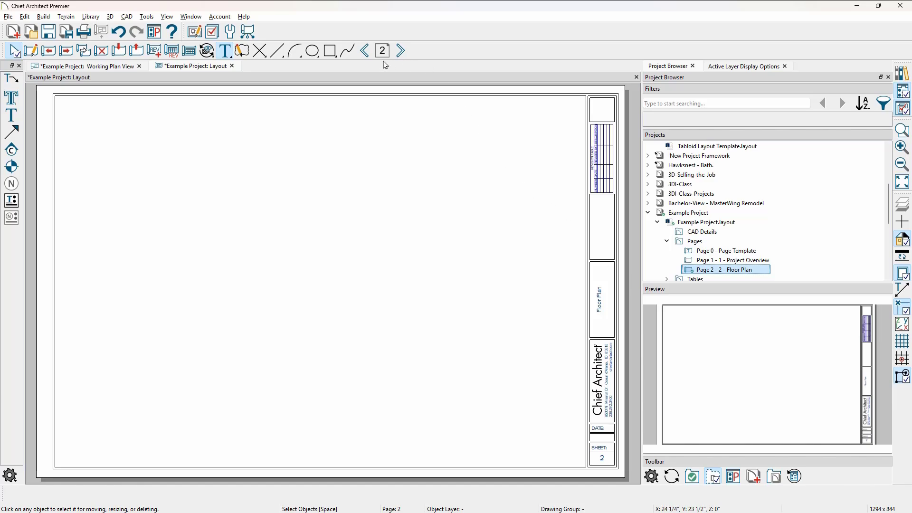
click(365, 52)
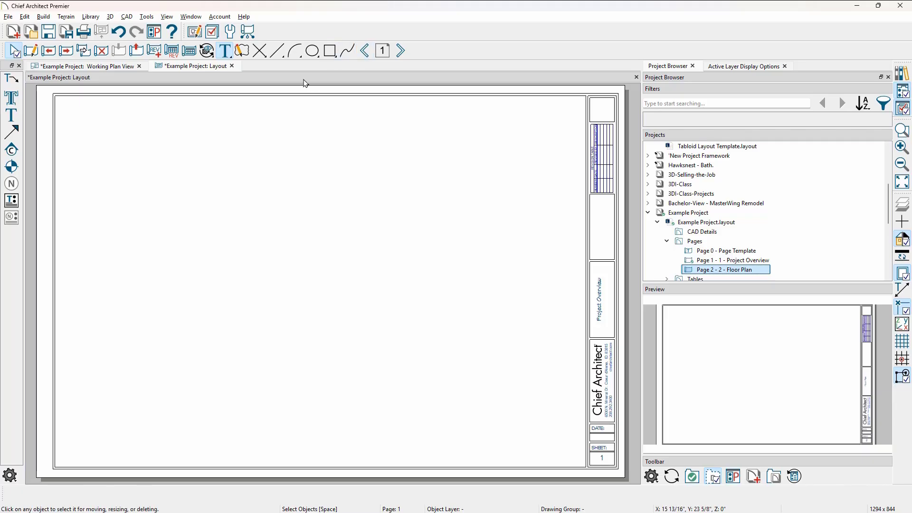
click(9, 17)
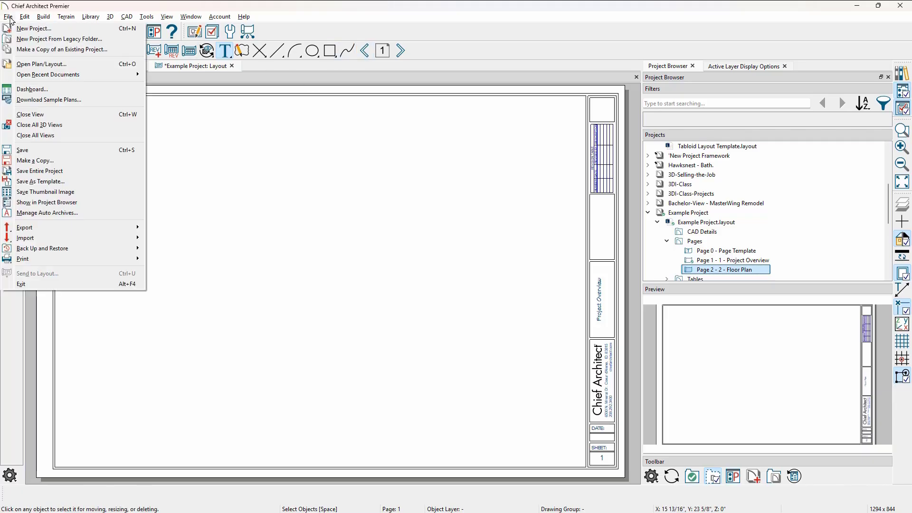
click(89, 186)
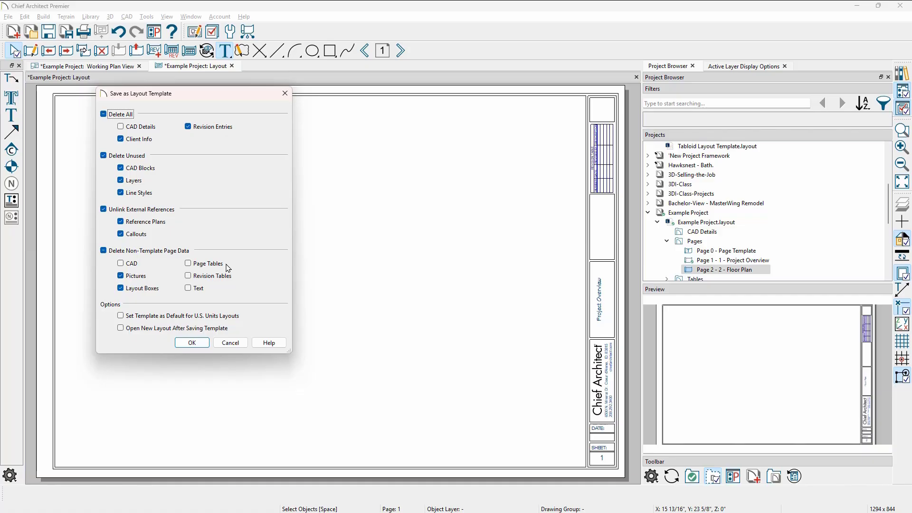
click(119, 316)
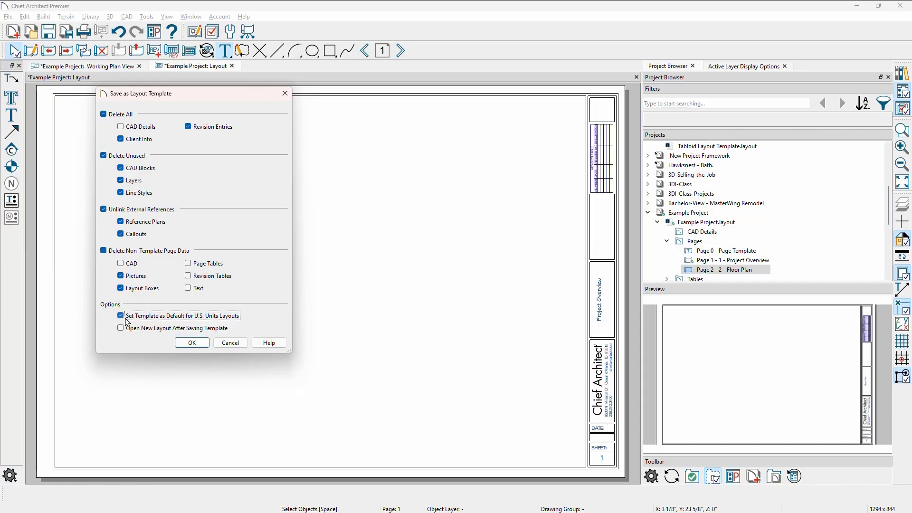
click(192, 342)
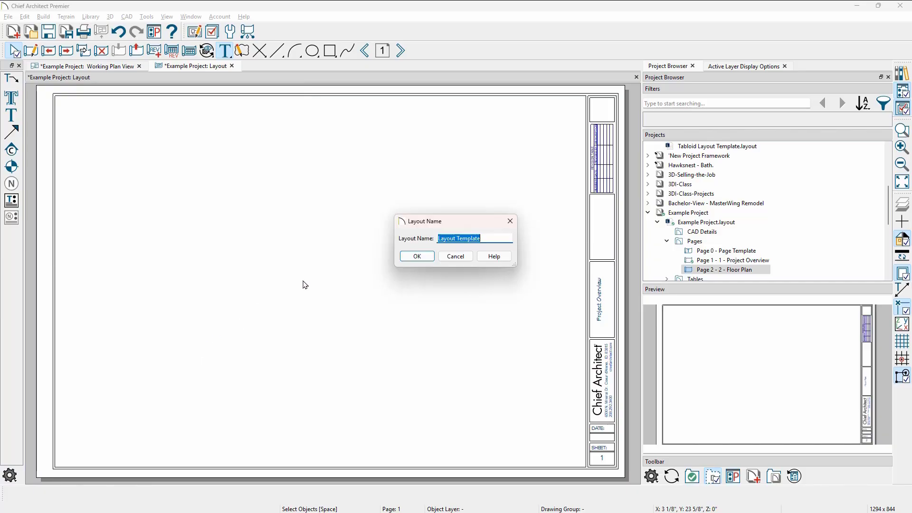
Name the layout template My Layout Template 24 x 36.
click(439, 237)
text(My )
text(24 x)
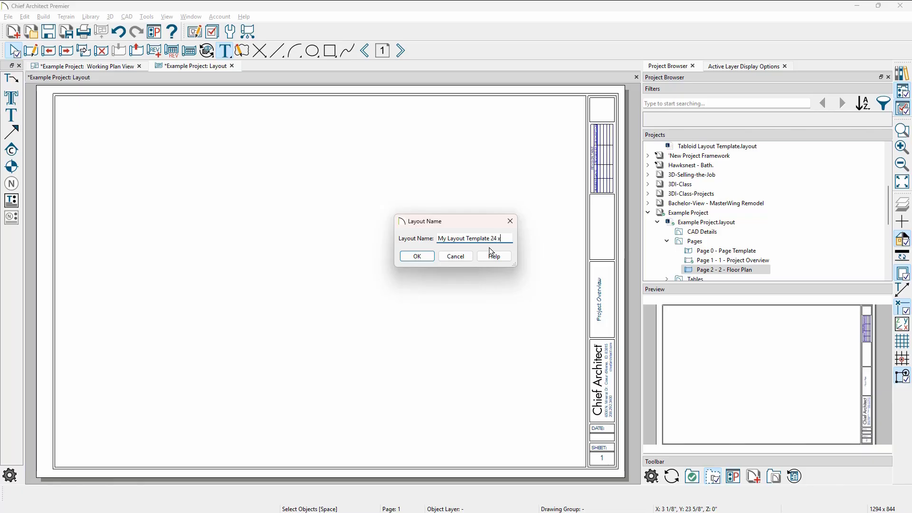
text( 36)
click(416, 256)
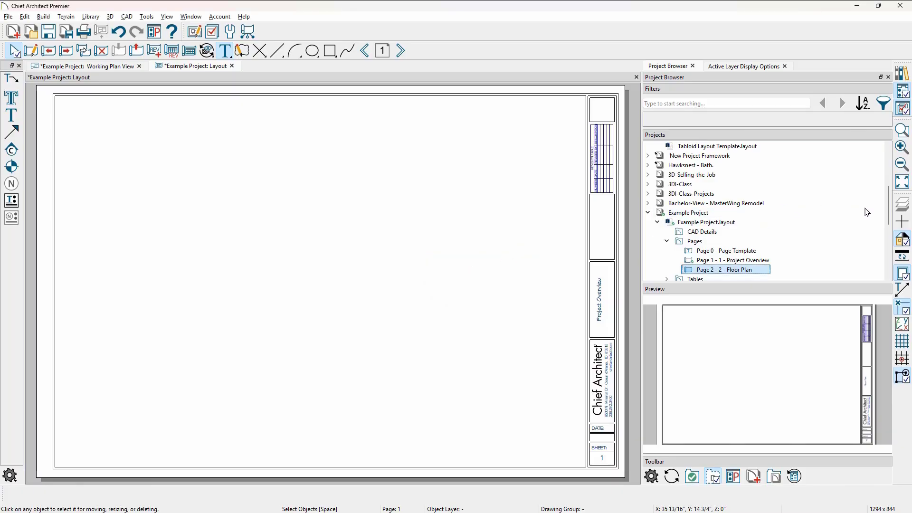
Check the new template in the Project Browser and the default U.S. layout template in the New Plans preferences.
scroll(890, 213, up, 1)
scroll(889, 213, up, 4)
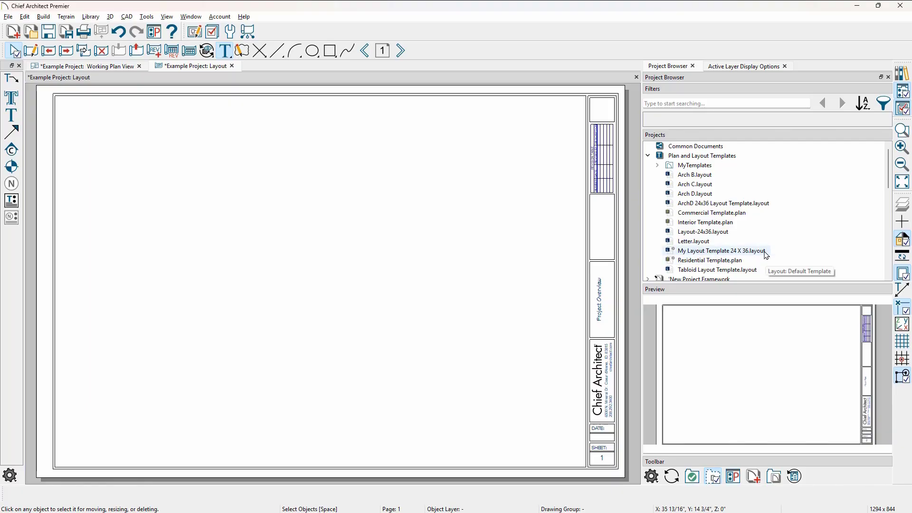
click(153, 34)
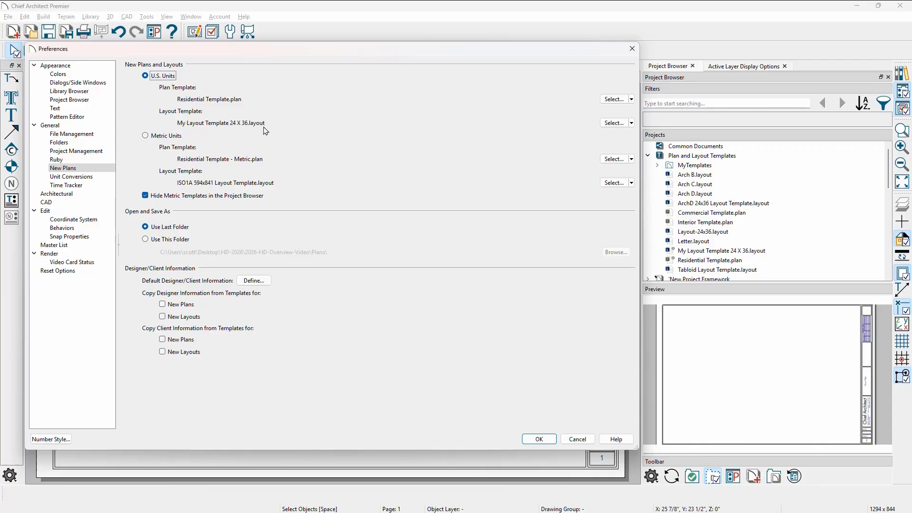
click(635, 50)
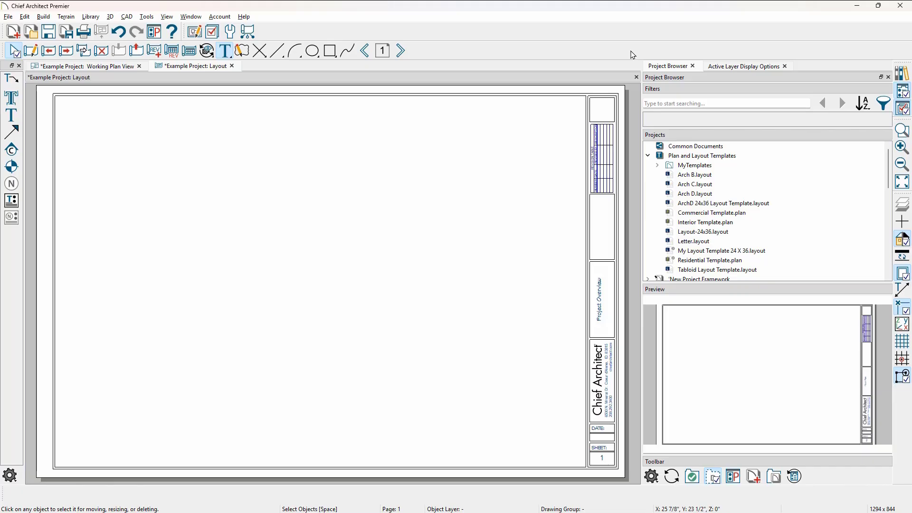
Place a layout page table on page 1 near the lower corner beside the title block.
key(F6)
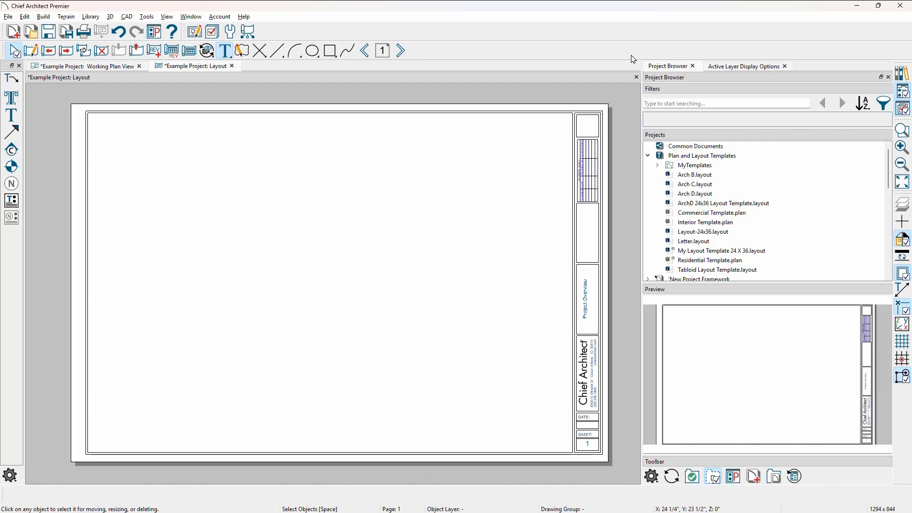
click(144, 17)
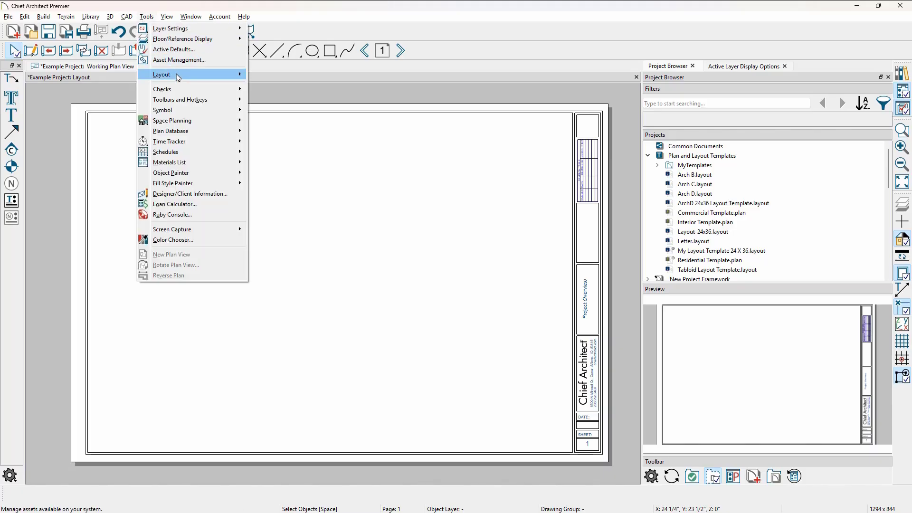
mouse_move(179, 74)
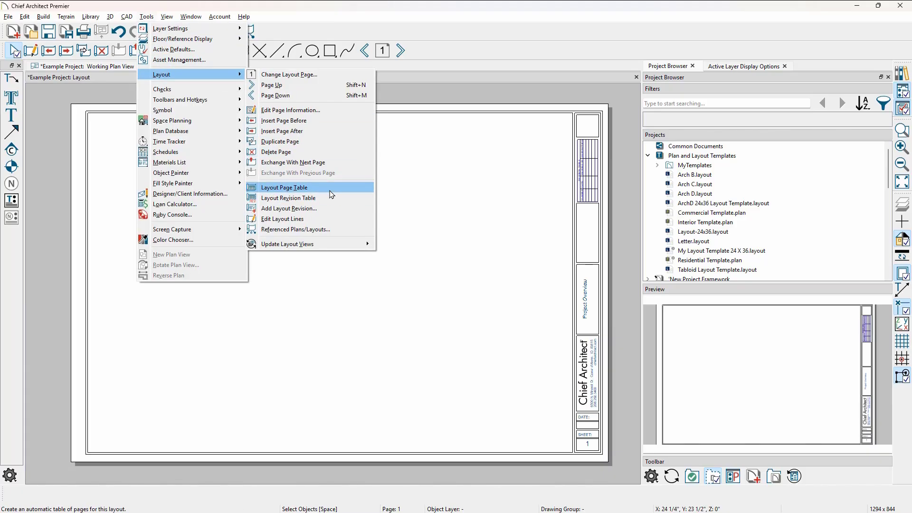
click(285, 187)
click(486, 412)
scroll(543, 433, up, 5)
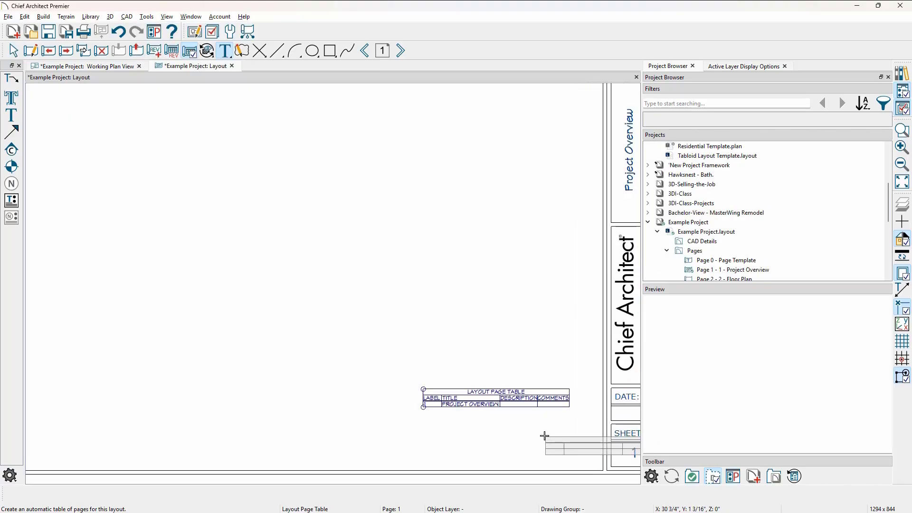
middle_drag(543, 433, 404, 346)
scroll(403, 344, down, 1)
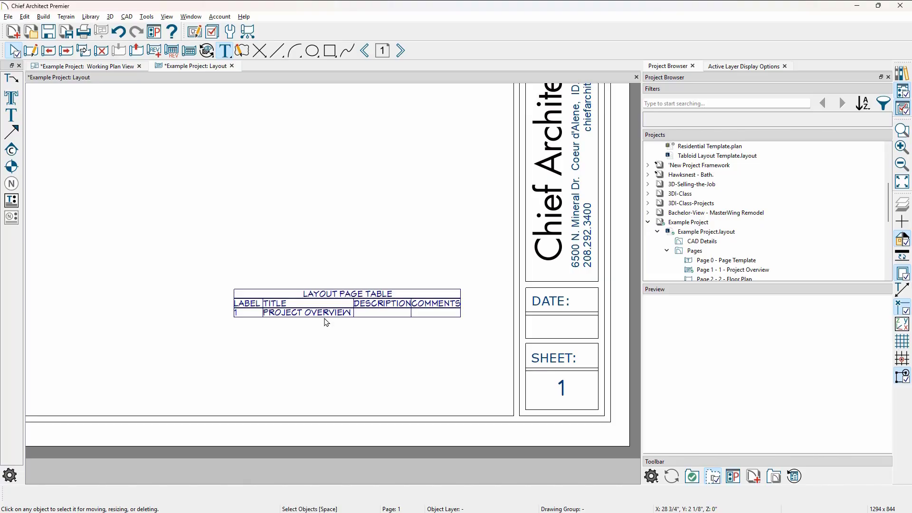
Add the rich text PLAN to the empty page 2 and return to the layout page table on page 1.
click(400, 51)
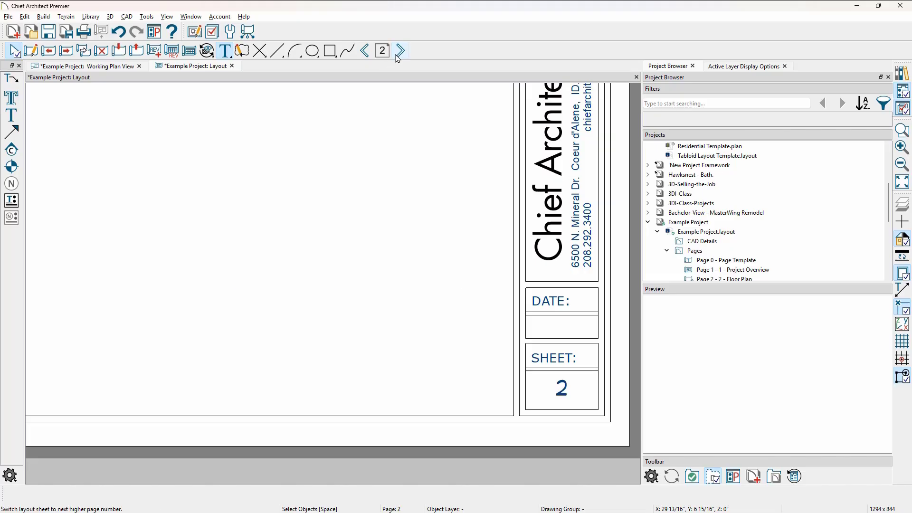
click(11, 98)
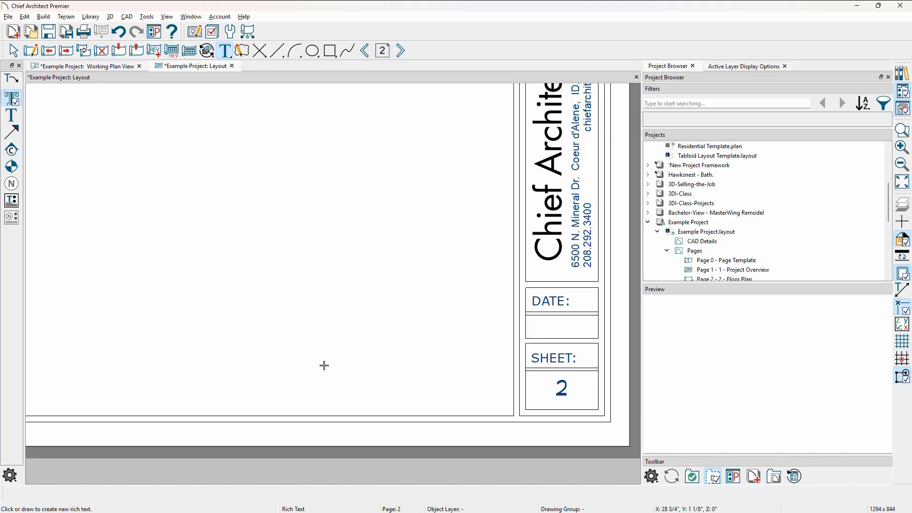
click(323, 366)
text(PL)
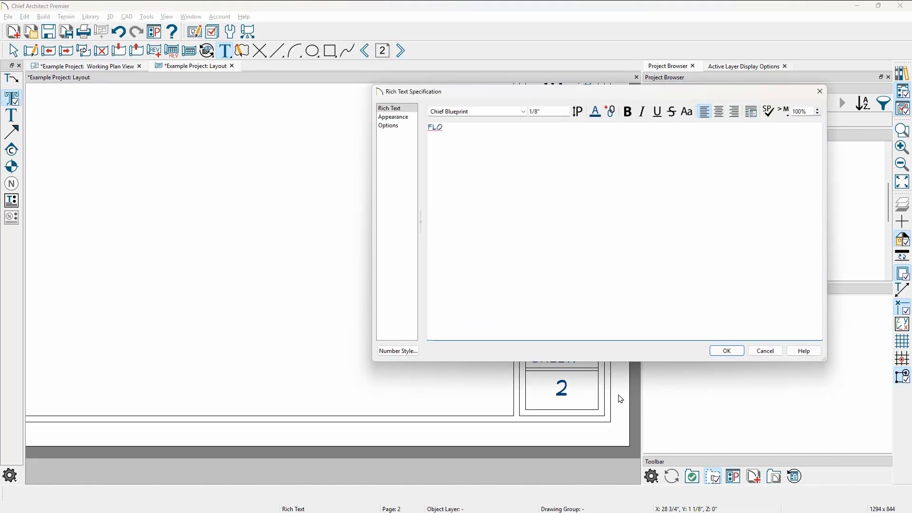
text(AN)
click(727, 350)
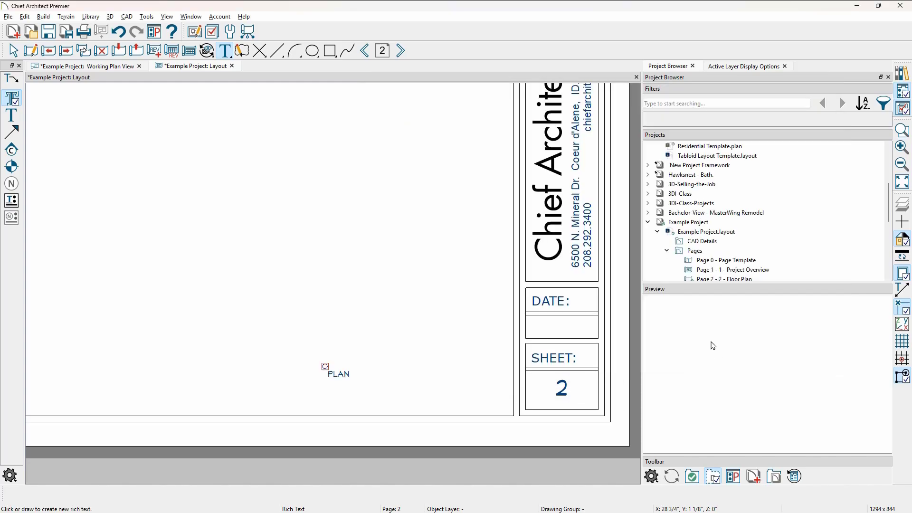
click(365, 51)
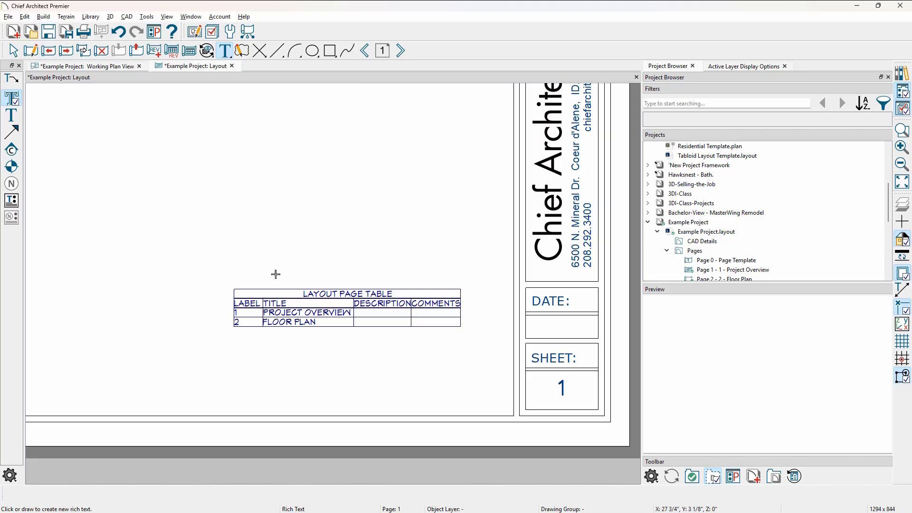
key(space)
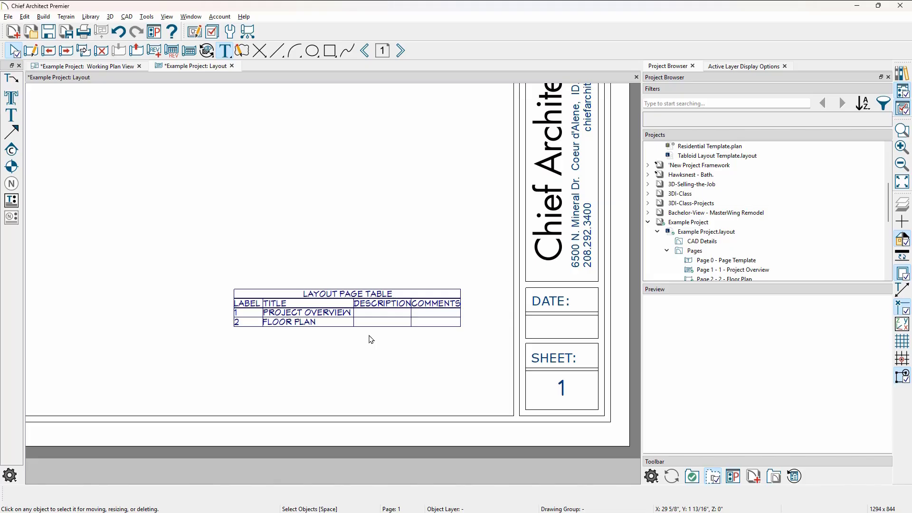
Duplicate page 2, Floor Plan, in Example Project.layout.
scroll(702, 213, down, 1)
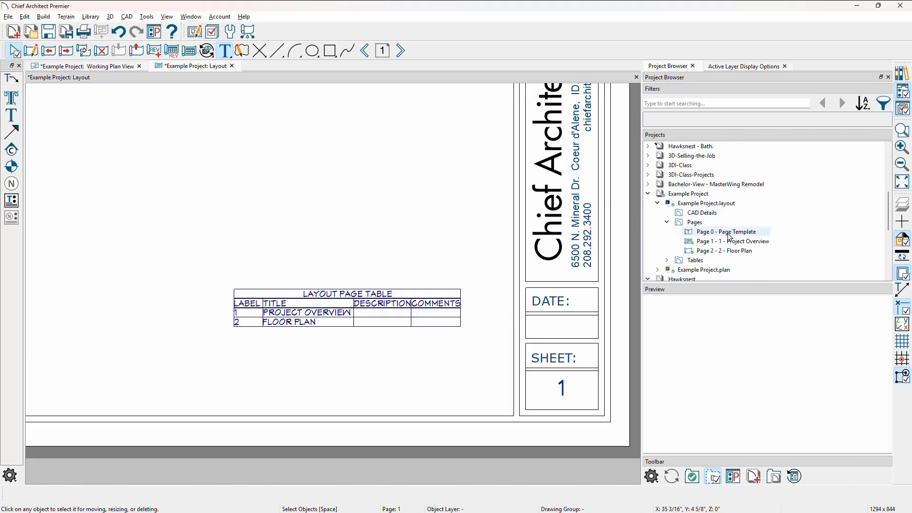
click(737, 251)
right_click(738, 251)
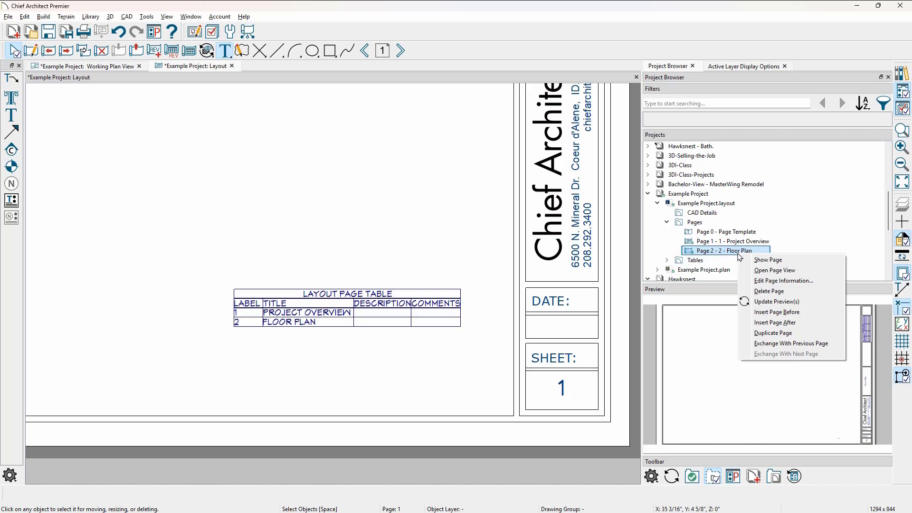
click(799, 333)
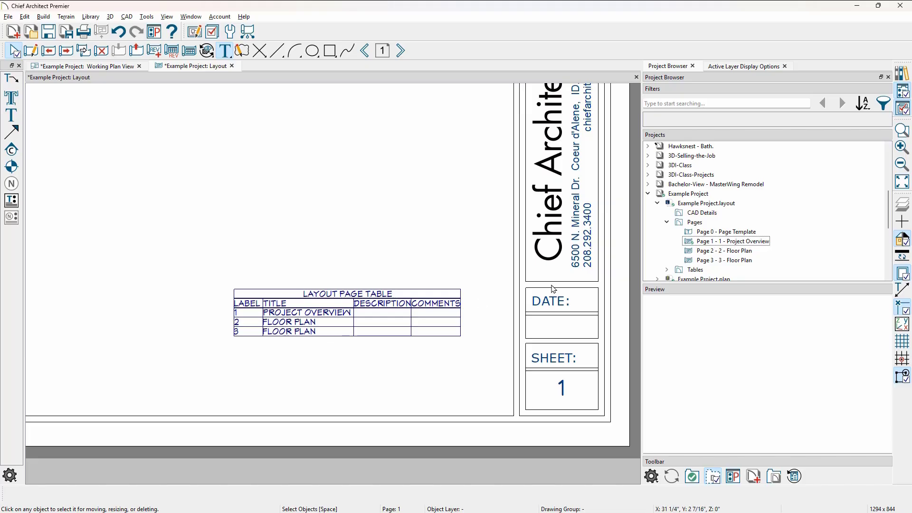
Edit the page information of page 3 and set its title to Elevation.
right_click(719, 264)
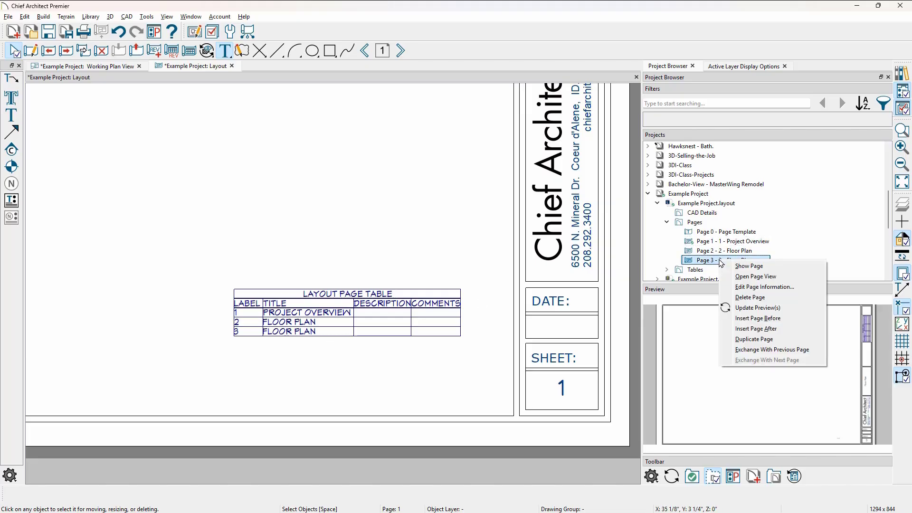
click(760, 286)
drag(313, 180, 287, 180)
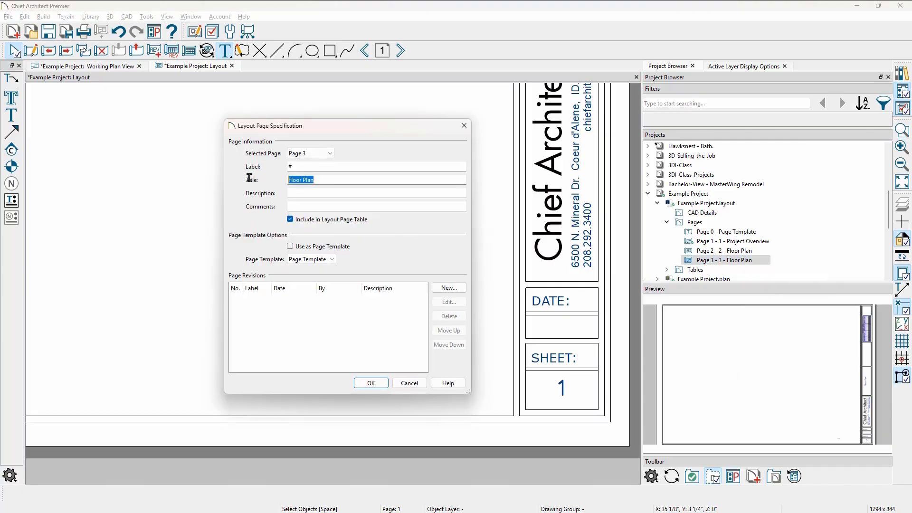
text(e)
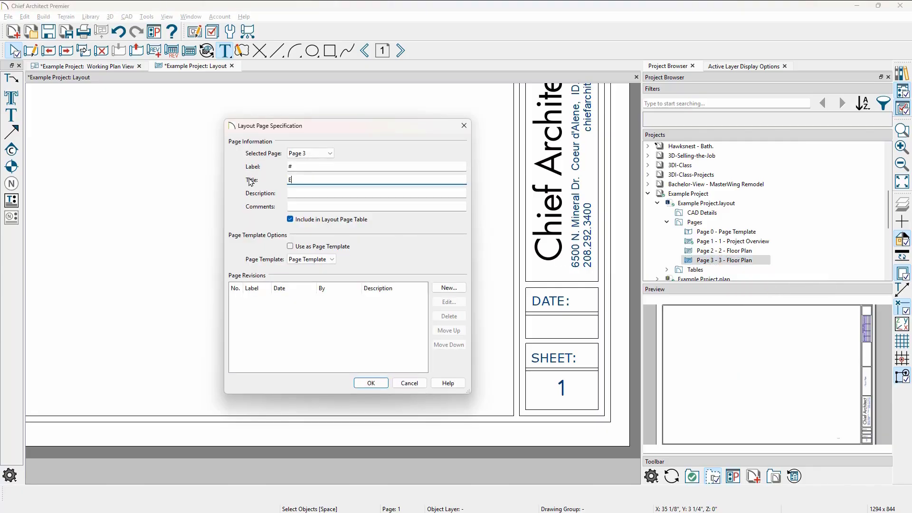
text(levation)
click(369, 382)
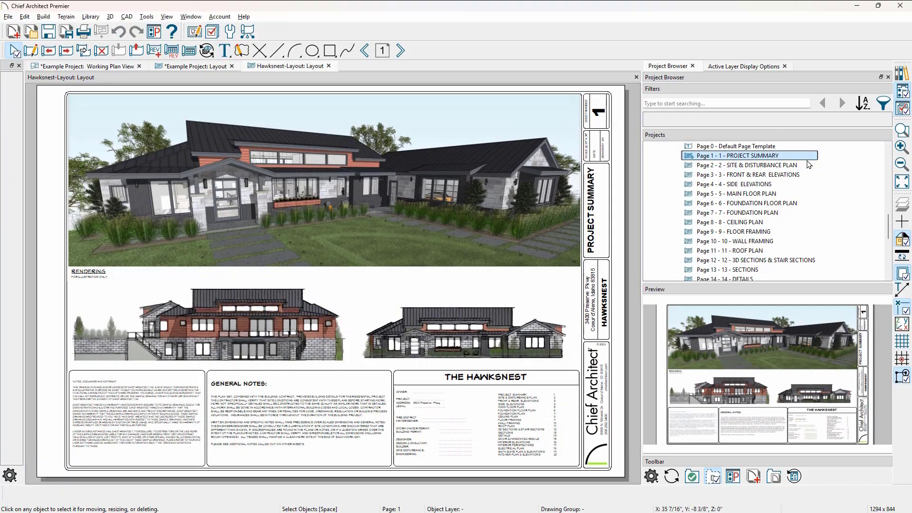
Examine the Hawksnest layout's pages, from Site & Disturbance Plan through the elevations, plans and sections to the Door & Window Schedule.
double_click(807, 166)
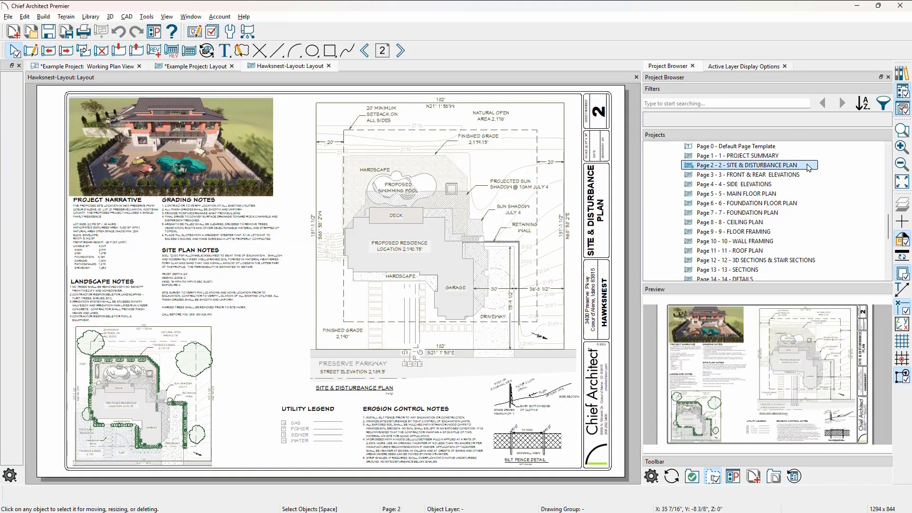
double_click(807, 175)
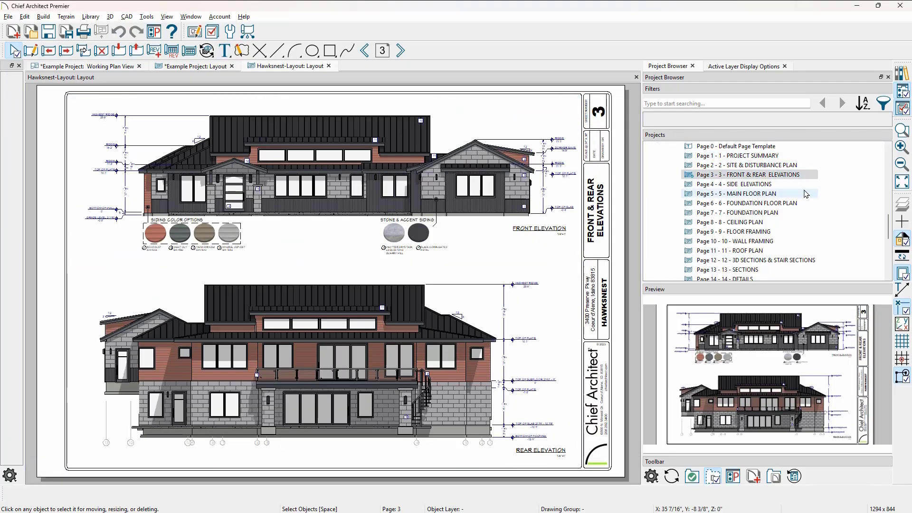
double_click(805, 194)
double_click(804, 212)
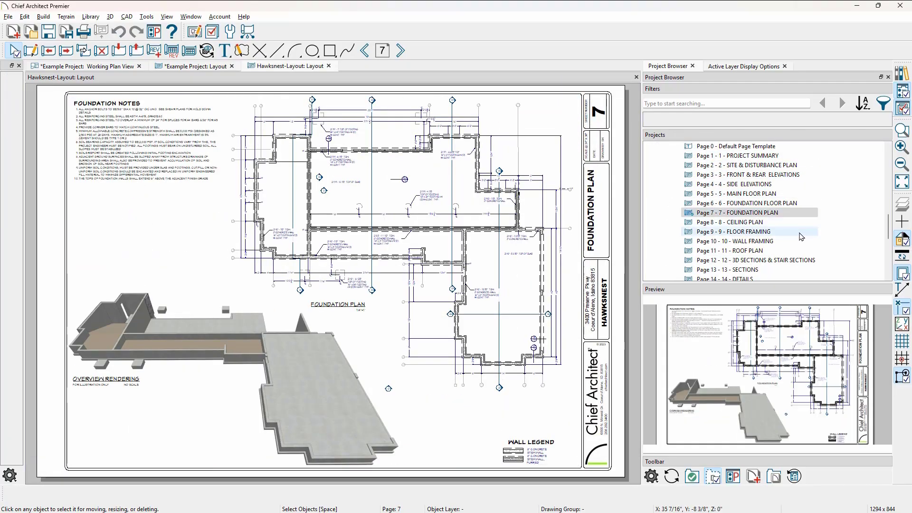
double_click(801, 250)
double_click(802, 261)
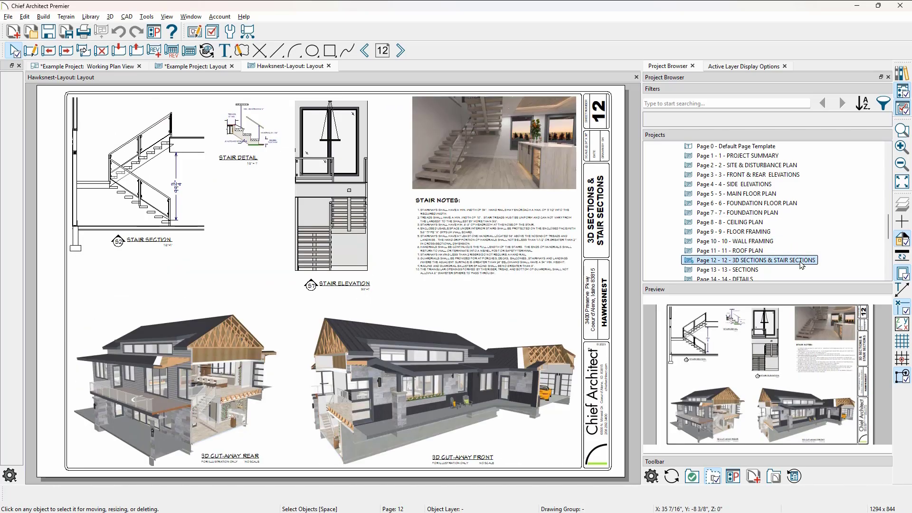
double_click(801, 270)
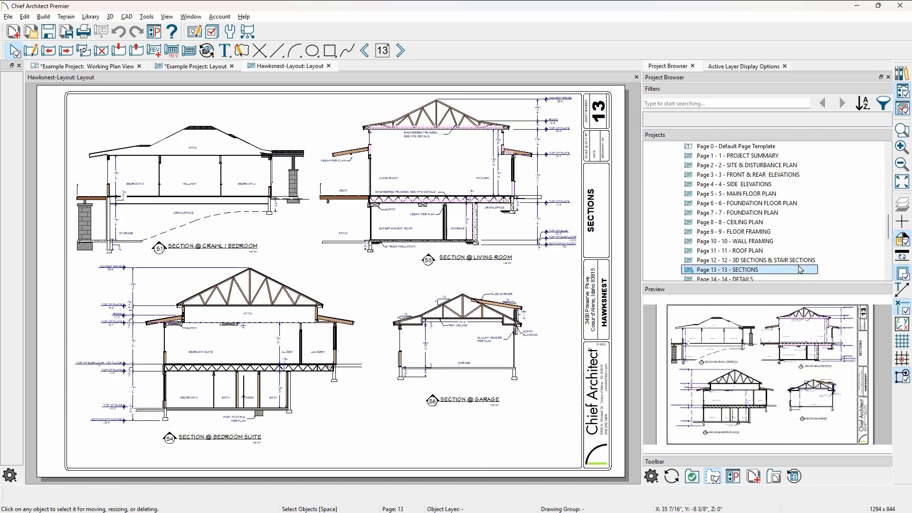
scroll(801, 266, down, 3)
double_click(802, 203)
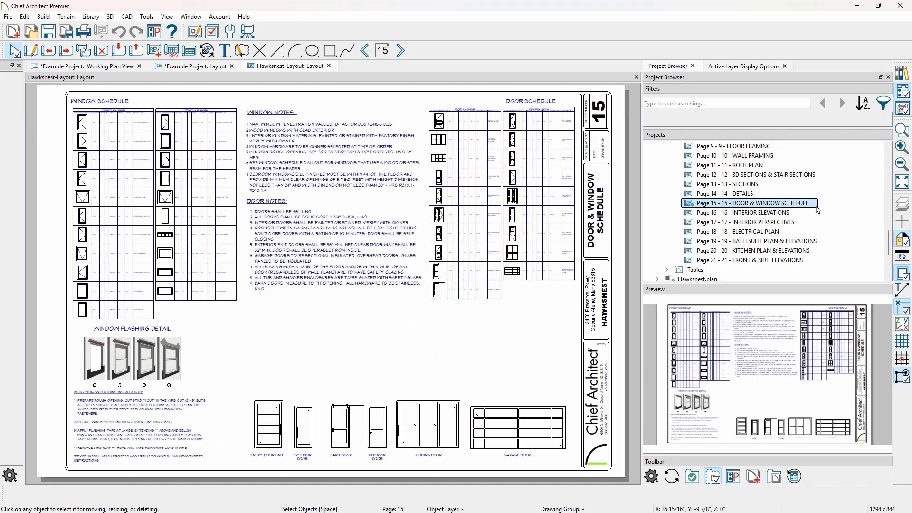
Examine the Bath Suite Plan & Elevations and Kitchen Plan & Elevations pages of the Hawksnest layout.
double_click(812, 240)
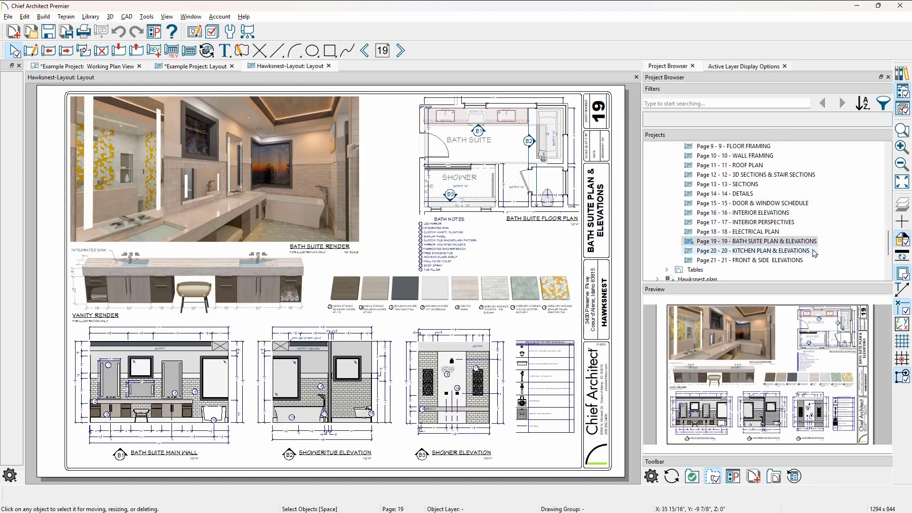
double_click(807, 250)
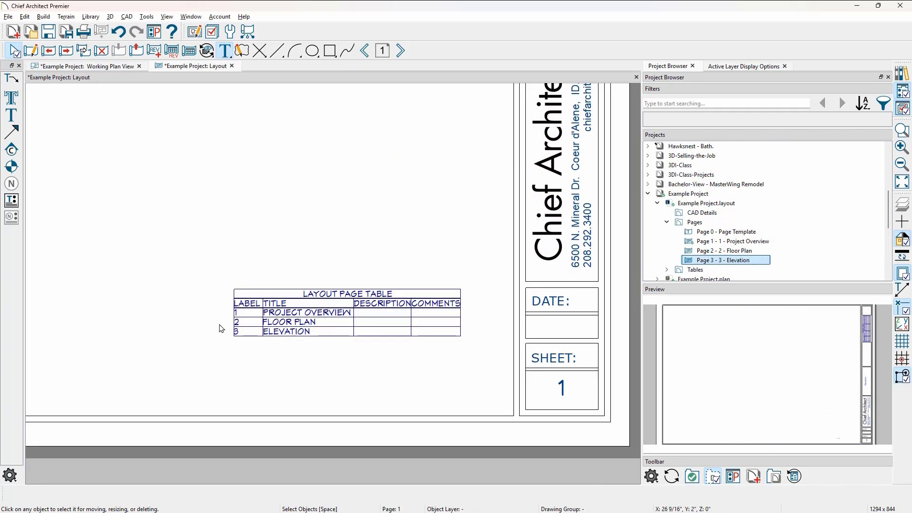
Save the Example Project layout as a template named My Layout Template2 24 x 36 and make it the default for U.S. units layouts.
key(F6)
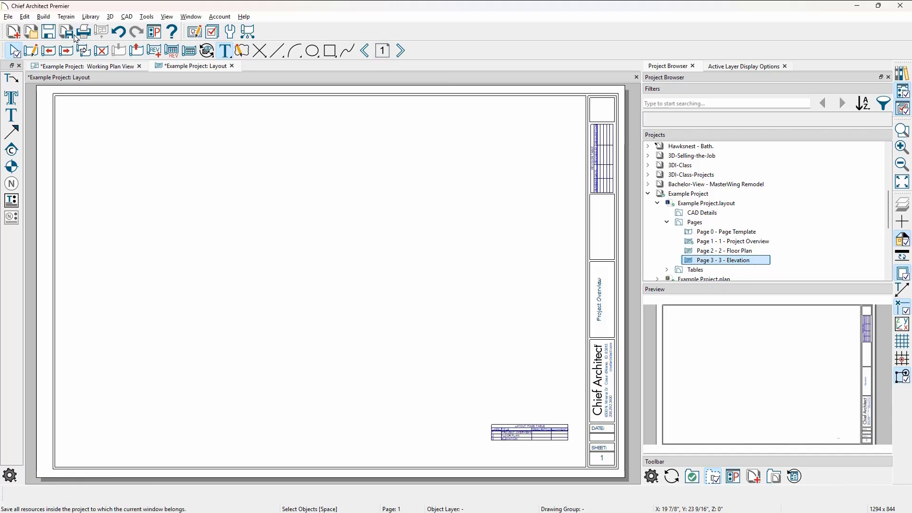
click(12, 18)
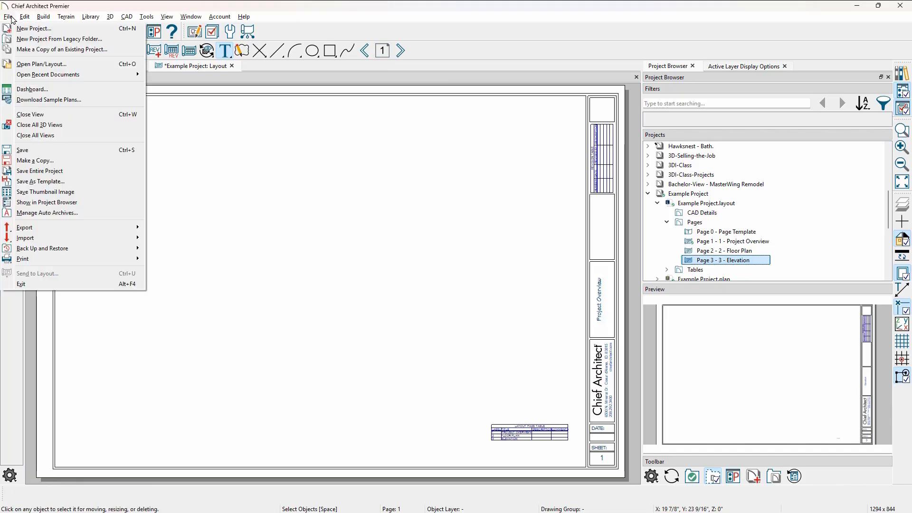
click(71, 181)
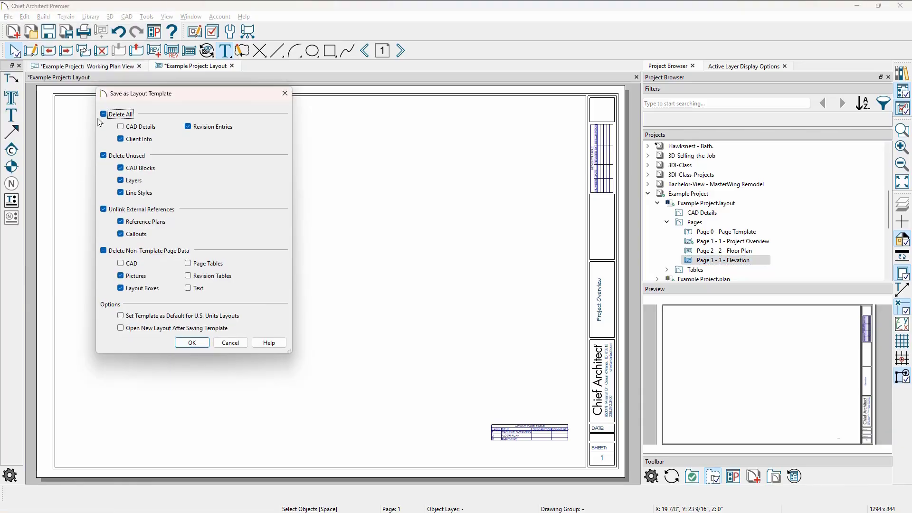
click(120, 317)
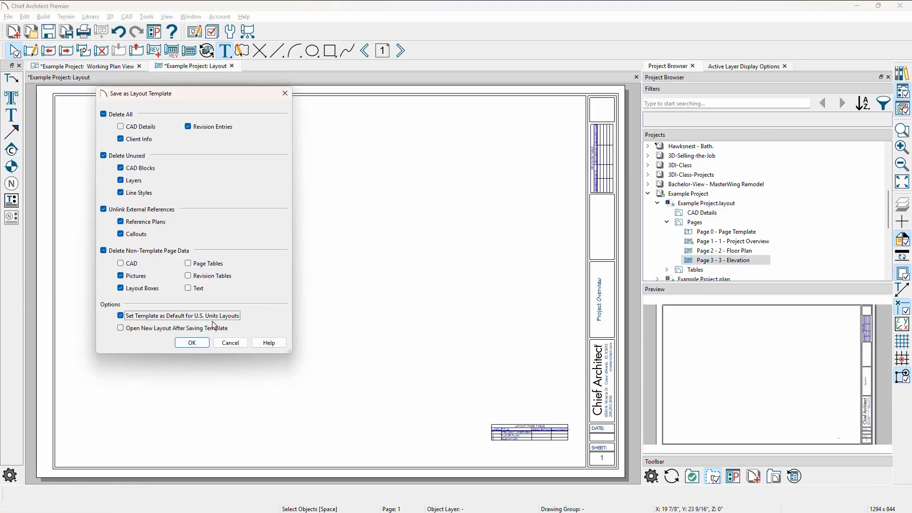
click(192, 346)
key(Home)
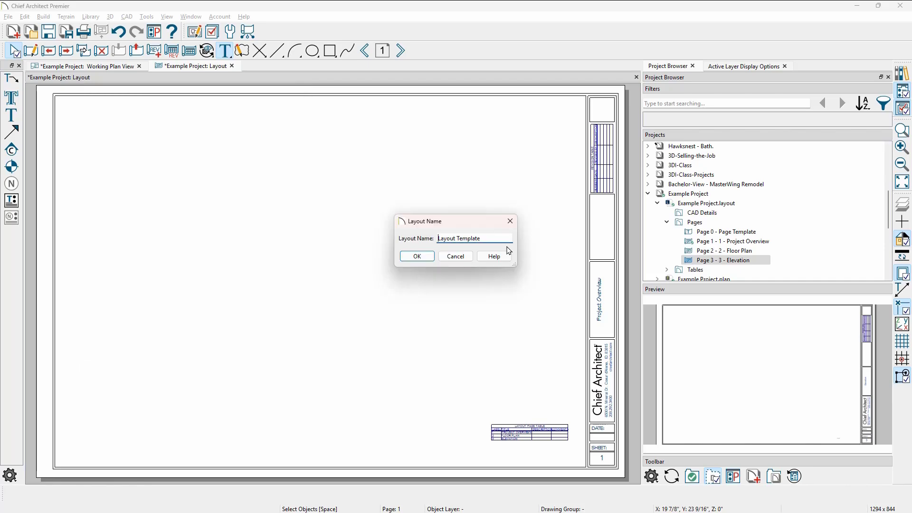
text(My )
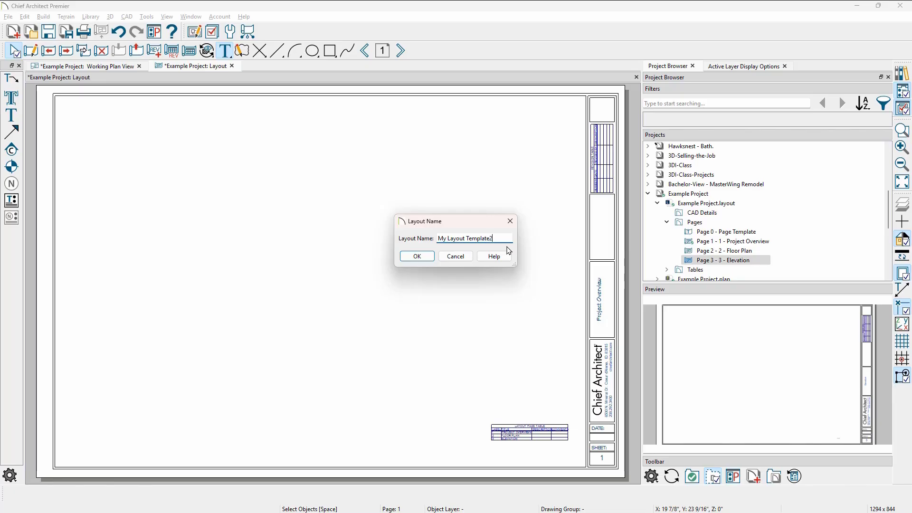
text( x 36)
click(428, 257)
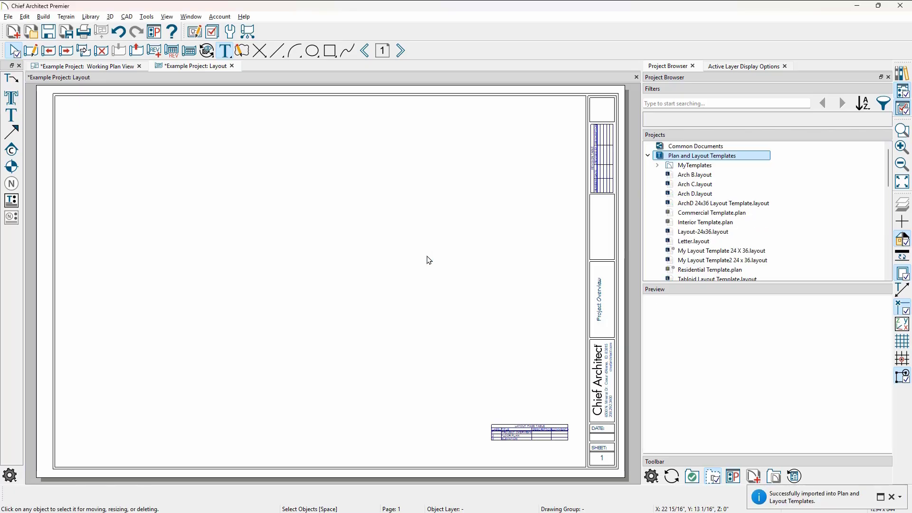
Delete My Layout Template 24 X 36.layout from the Plan and Layout Templates.
click(749, 251)
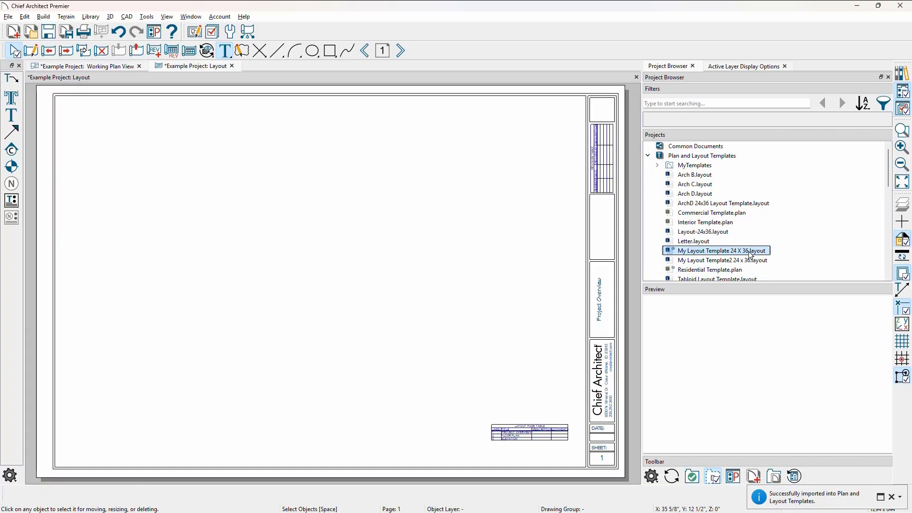
right_click(749, 253)
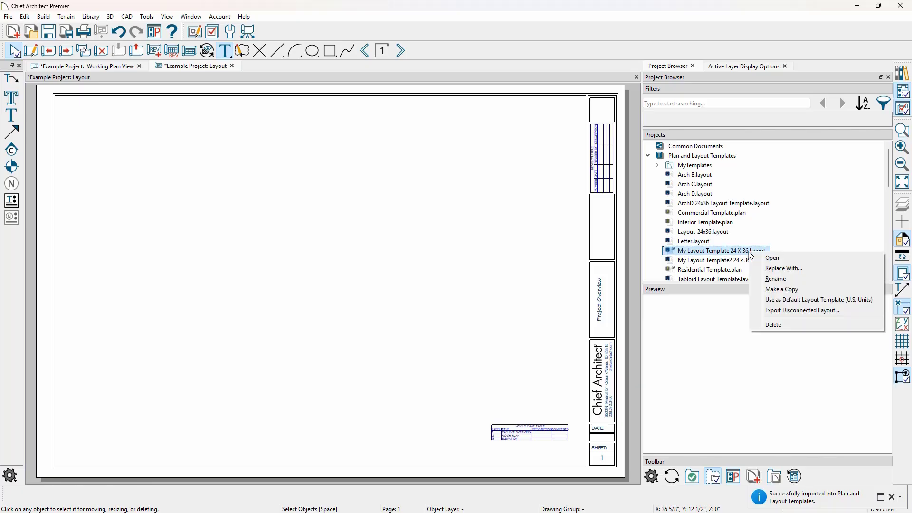
click(786, 325)
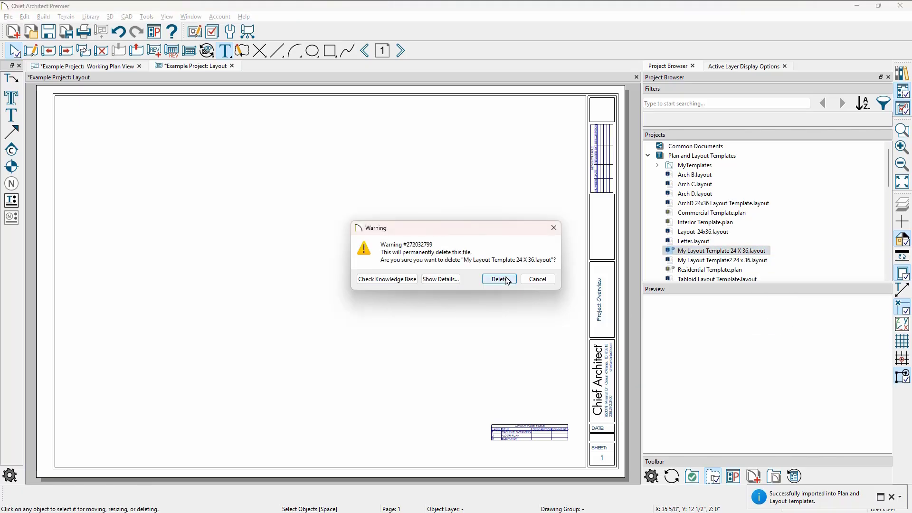
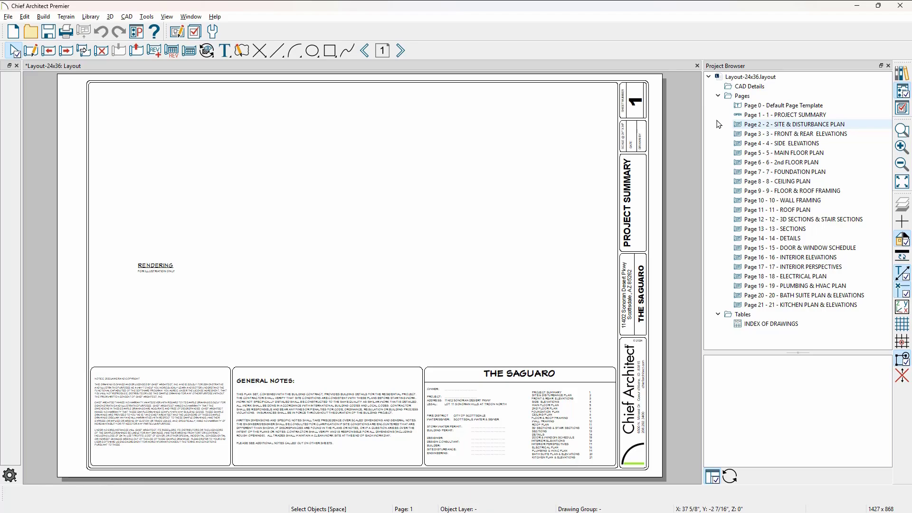
Browse the Imperial Layouts border files available as the U.S. layout template in the New Plans preferences.
click(141, 32)
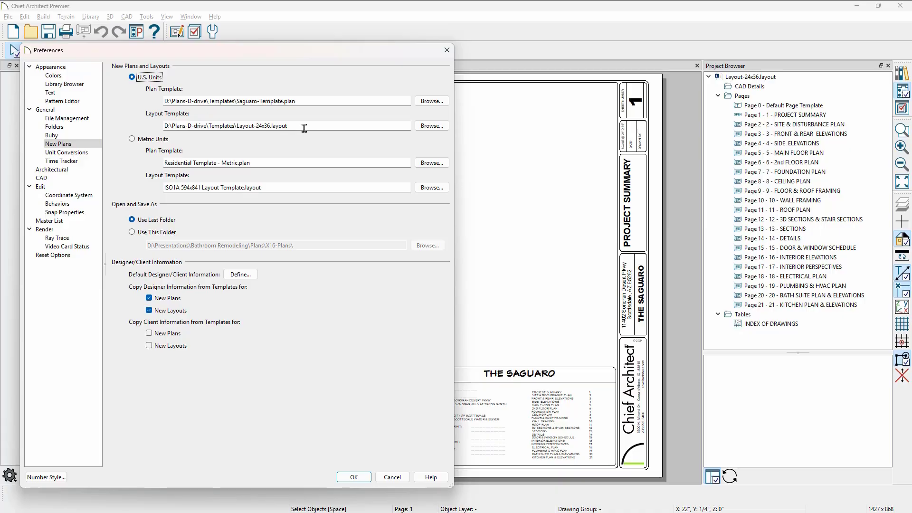
click(438, 127)
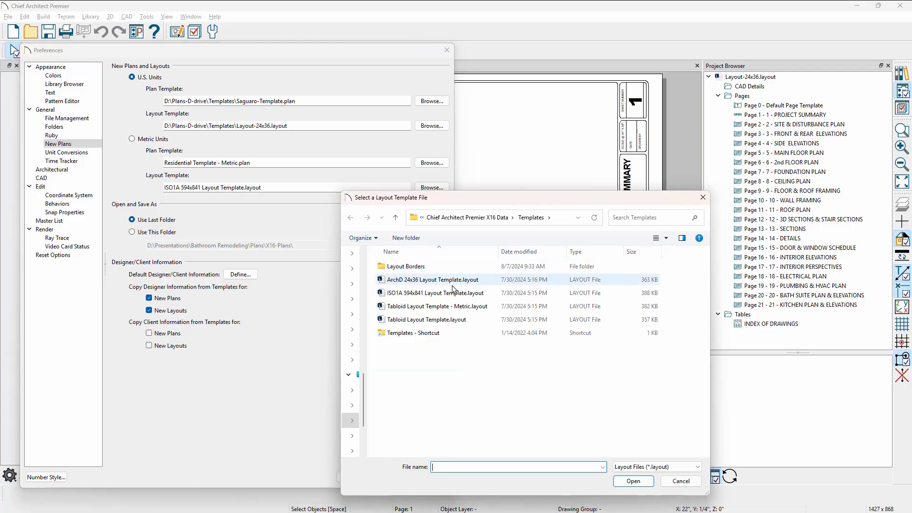
double_click(432, 269)
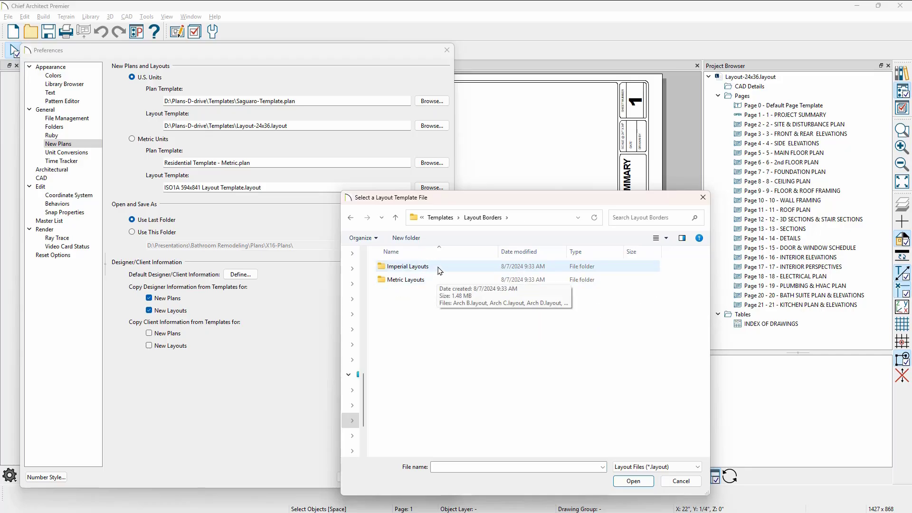
click(439, 269)
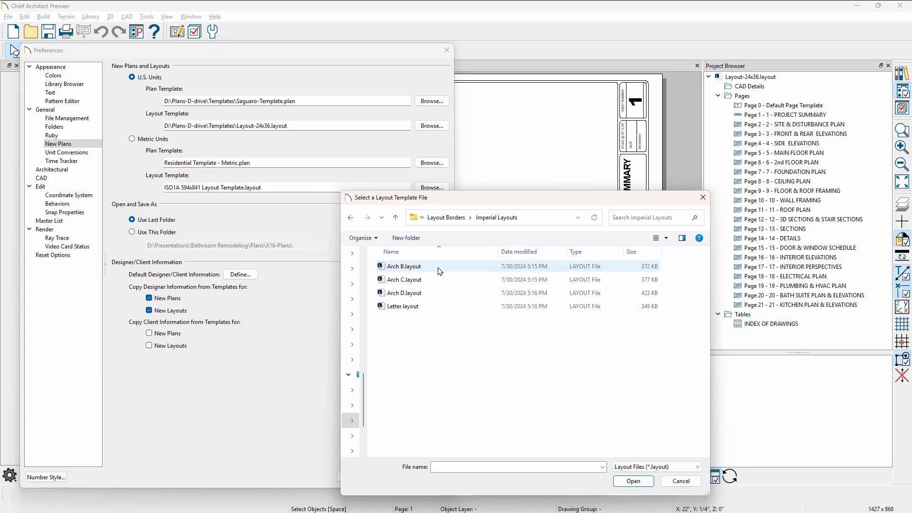
double_click(440, 270)
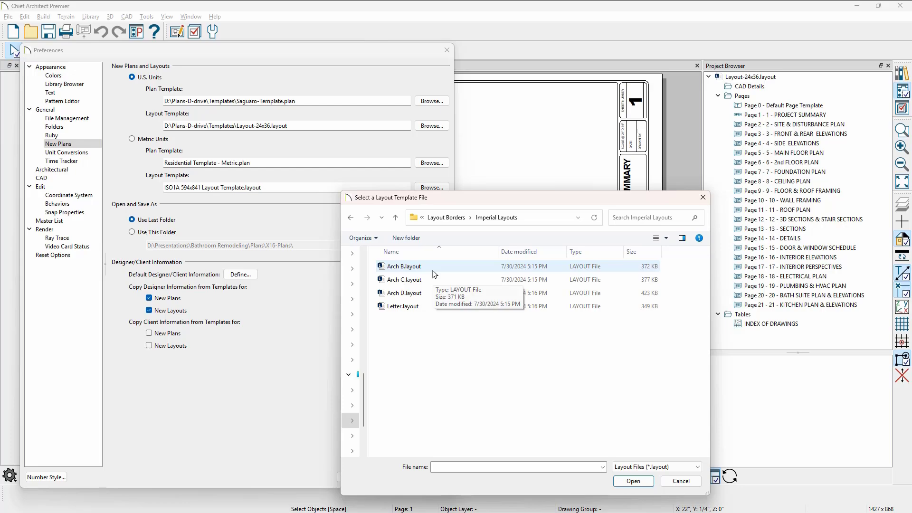
double_click(418, 266)
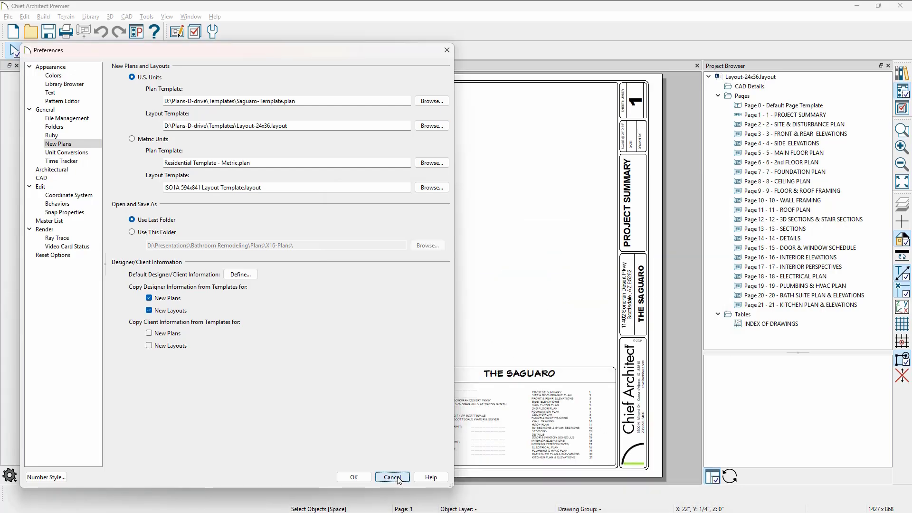
click(394, 477)
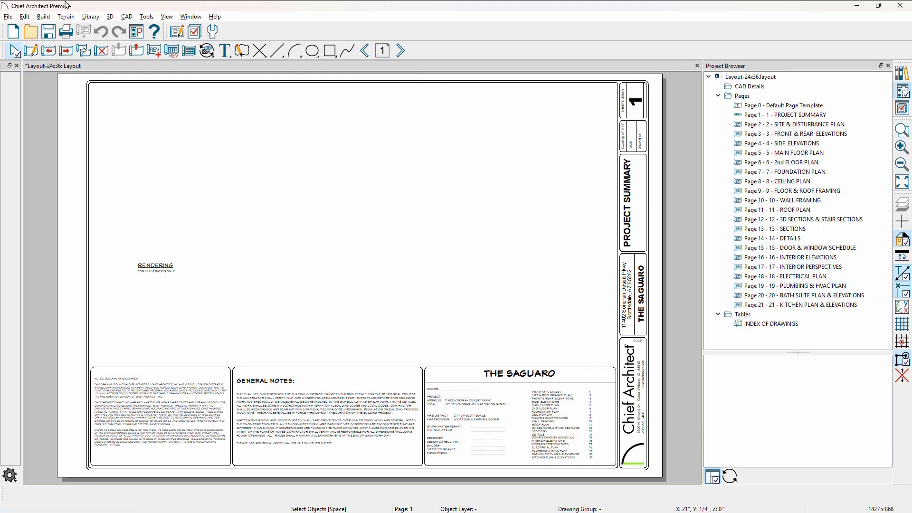
Save the Layout-24x36 layout as template Layout2-24x36.layout in the Templates folder, set as the default for U.S. units layouts.
click(7, 17)
mouse_move(47, 81)
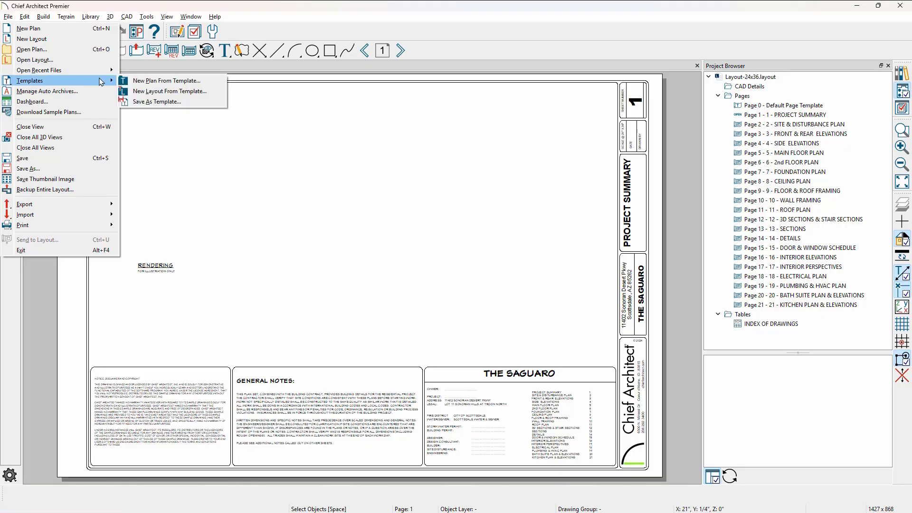
click(180, 102)
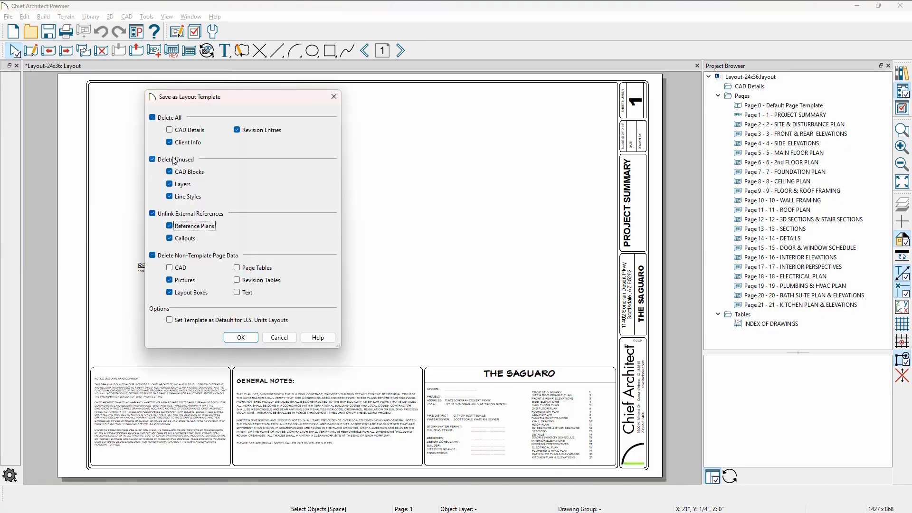
click(170, 320)
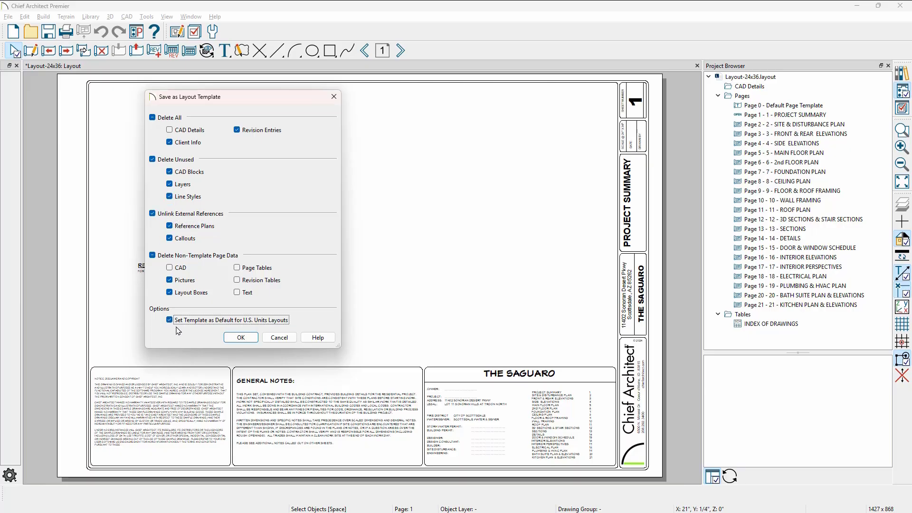
click(246, 339)
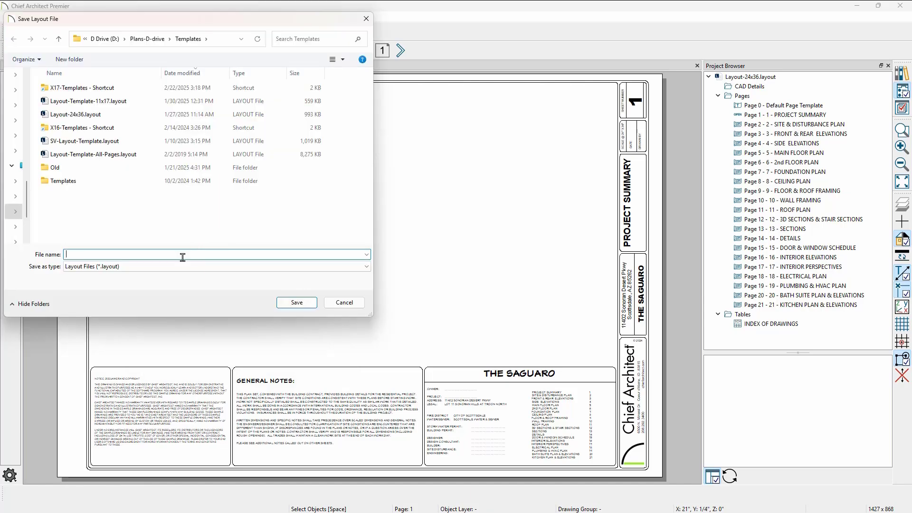
text(Layout-24x36.layout)
key(Left)
key(Left)
key(Left)
key(Left)
key(Left)
text(3)
click(300, 306)
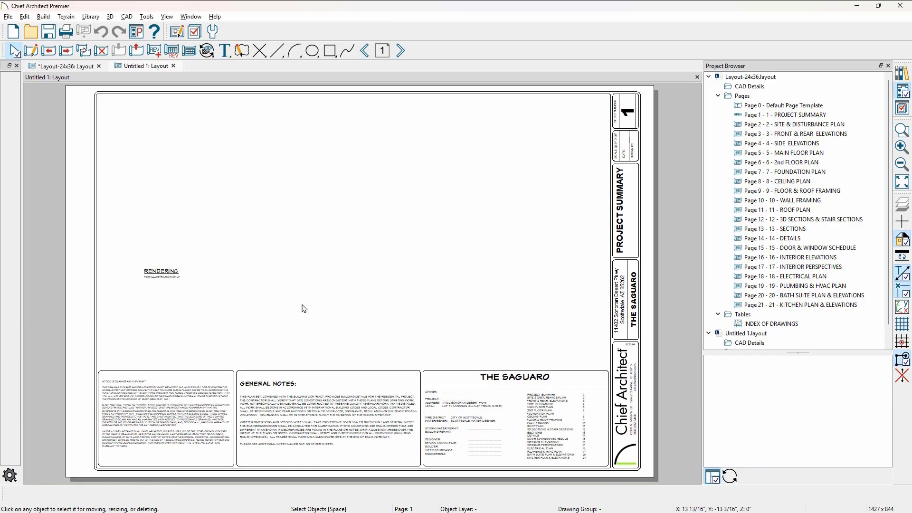
Check the default U.S. layout template in the New Plans preferences and create a new layout.
click(135, 33)
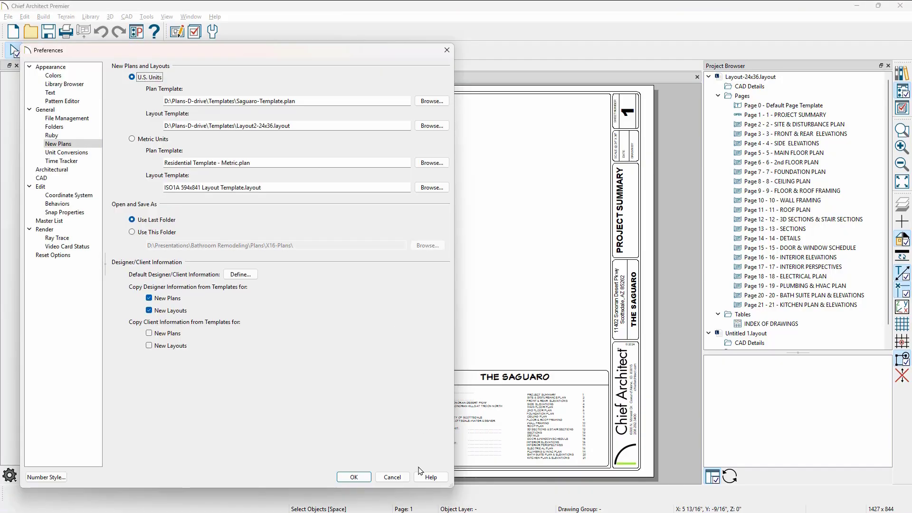
click(392, 476)
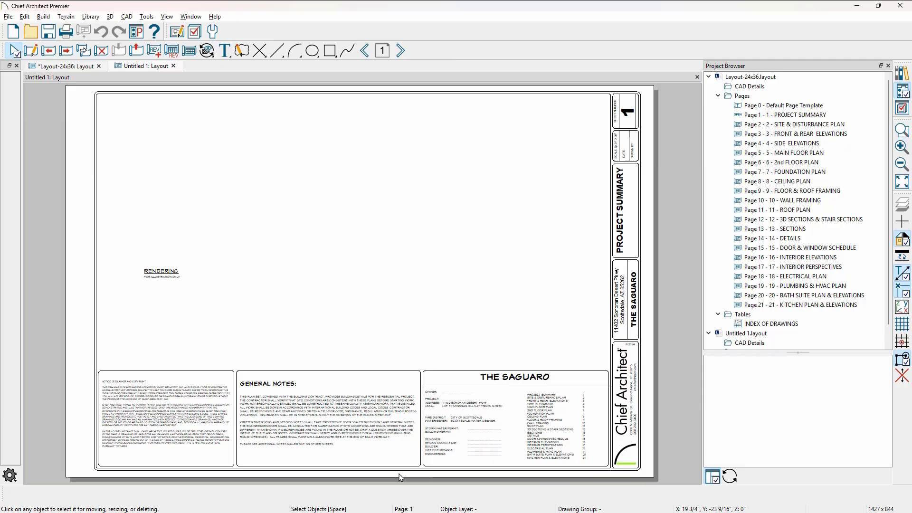
click(8, 16)
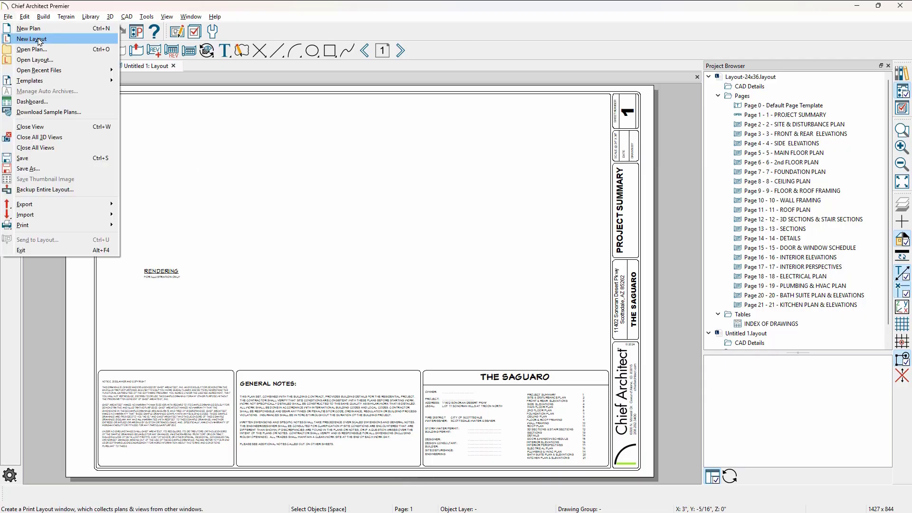
click(52, 42)
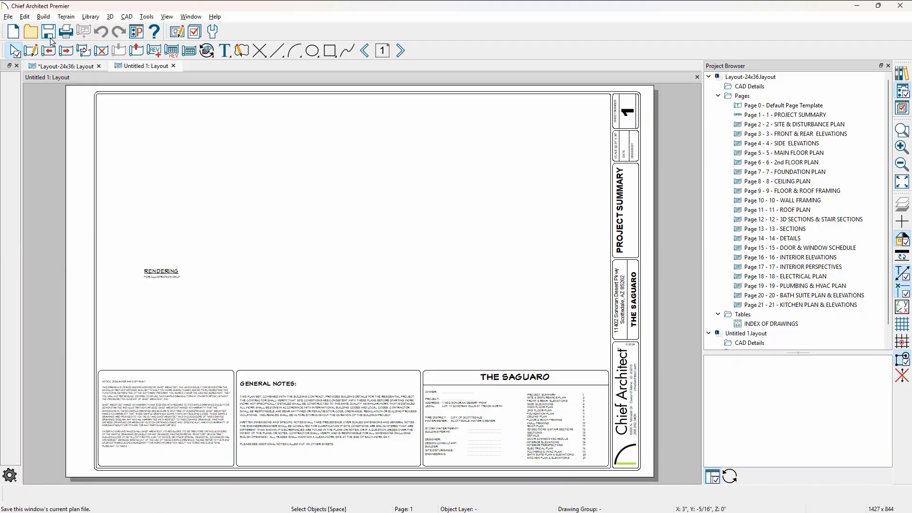